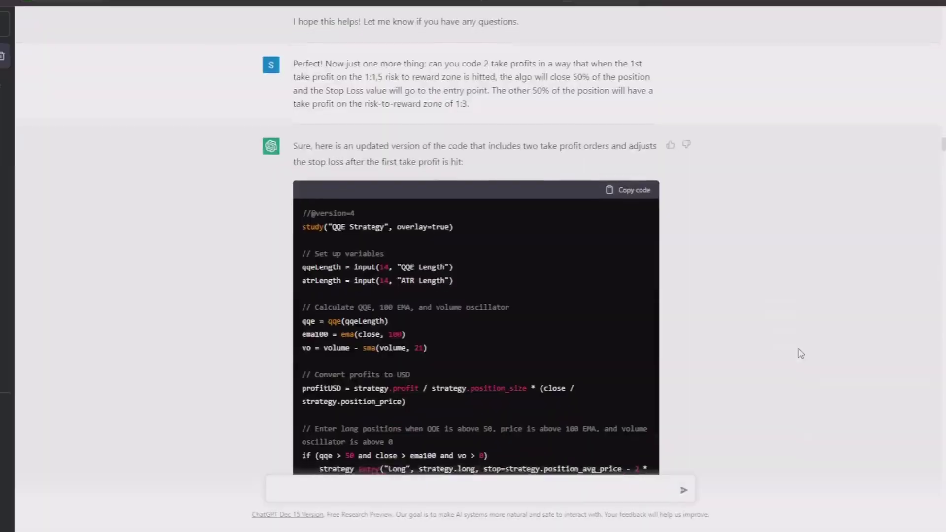
scroll(801, 353, down, 4)
scroll(801, 353, down, 5)
scroll(801, 354, down, 5)
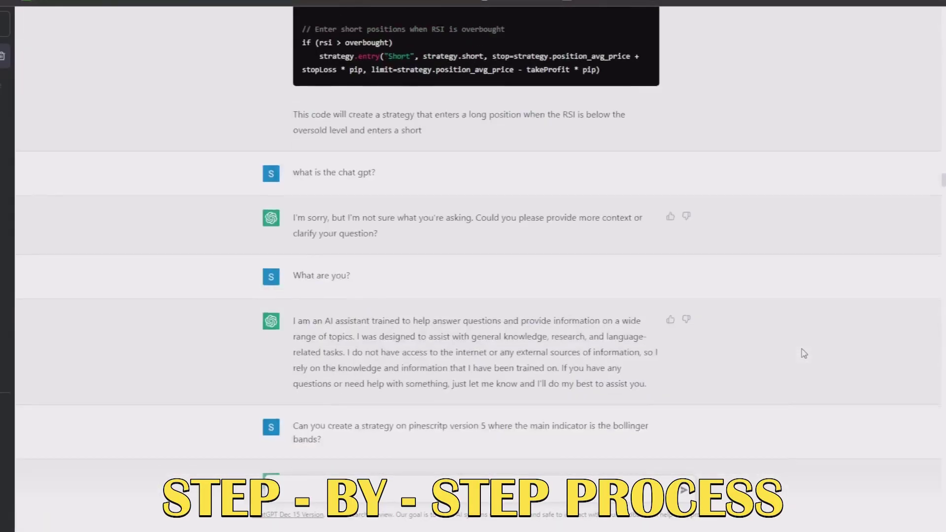
scroll(802, 354, down, 5)
scroll(802, 353, down, 3)
scroll(802, 353, down, 5)
scroll(802, 353, down, 3)
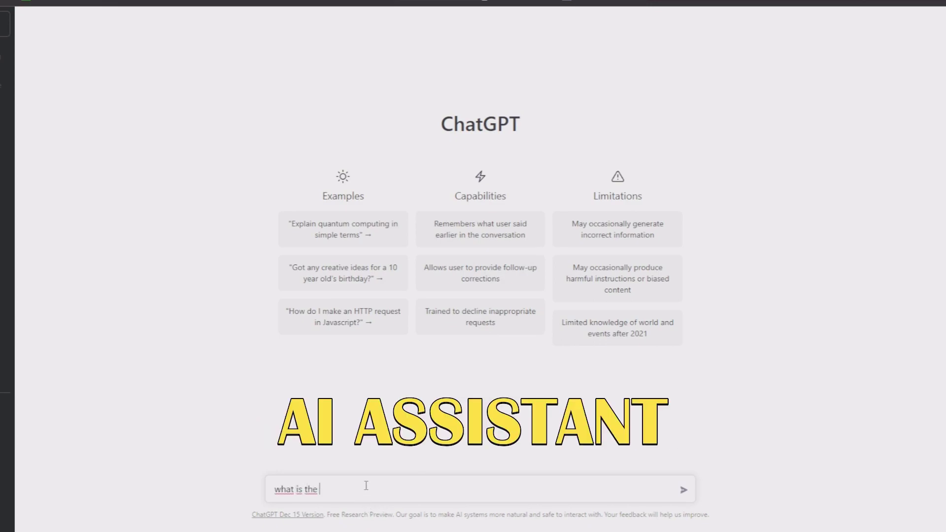
text(t)
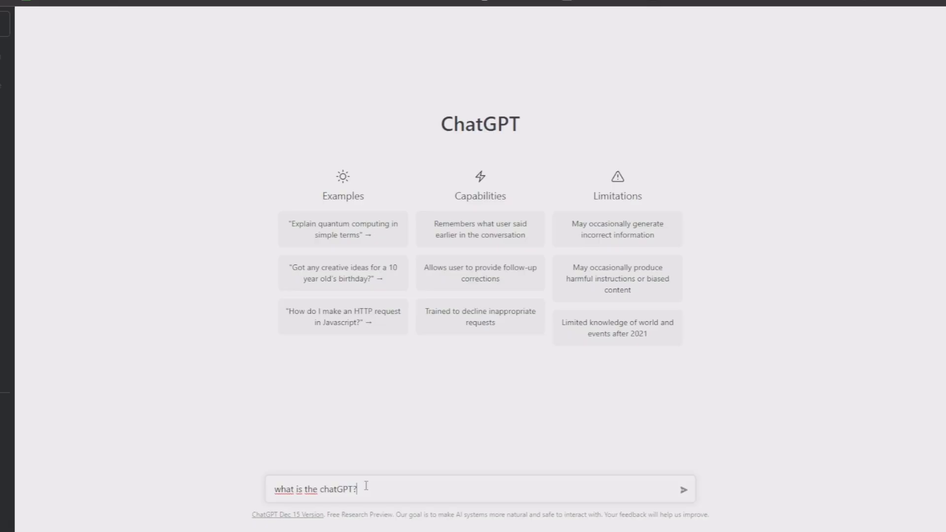
Step: Ask ChatGPT what it is and for the best day trading indicators, then highlight Bollinger Bands
key(Return)
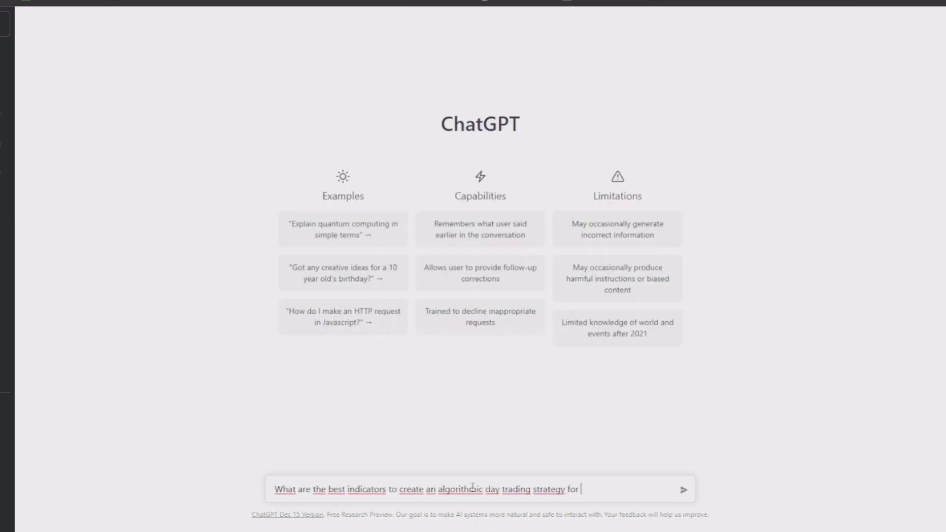
text(?)
key(Return)
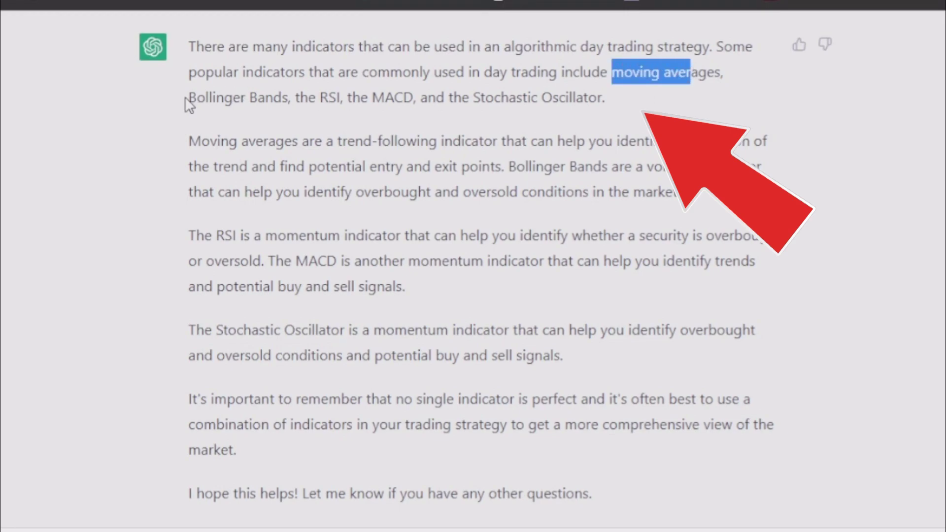
drag(187, 99, 231, 98)
click(321, 97)
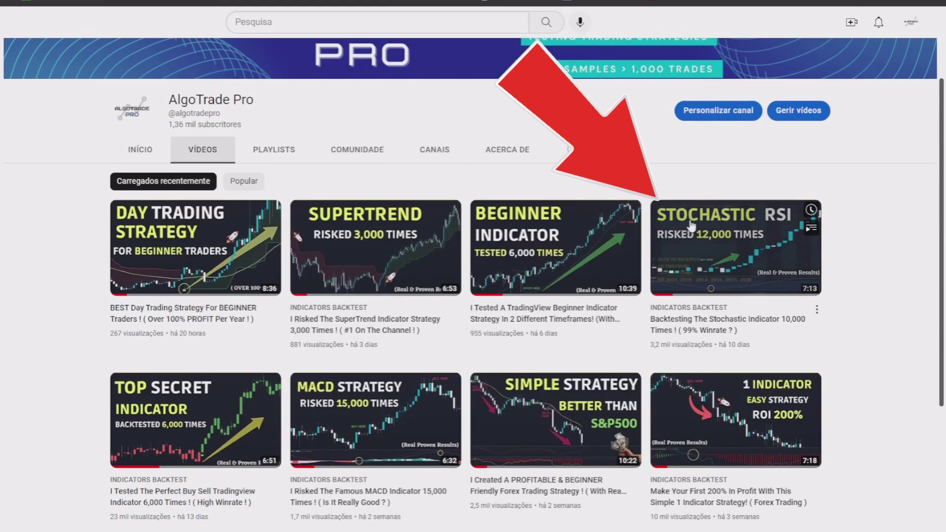
scroll(716, 269, down, 3)
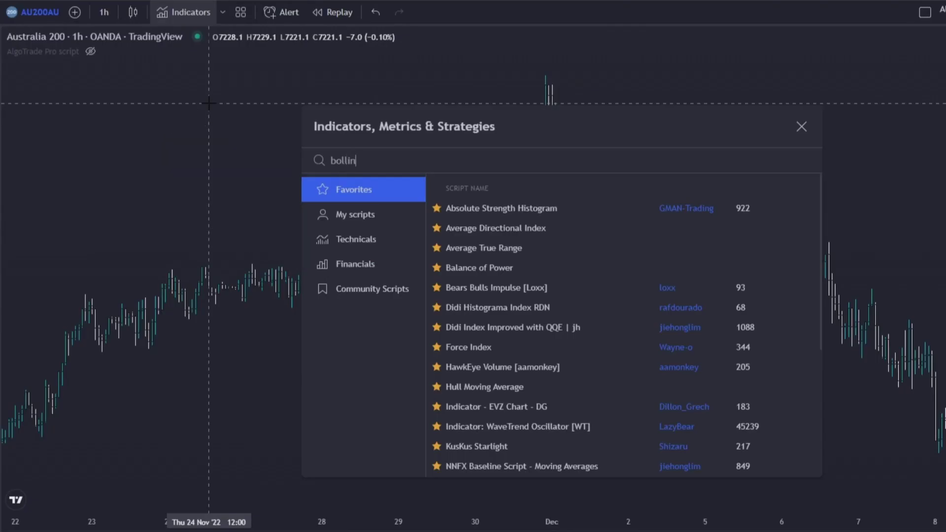
text(ger bands)
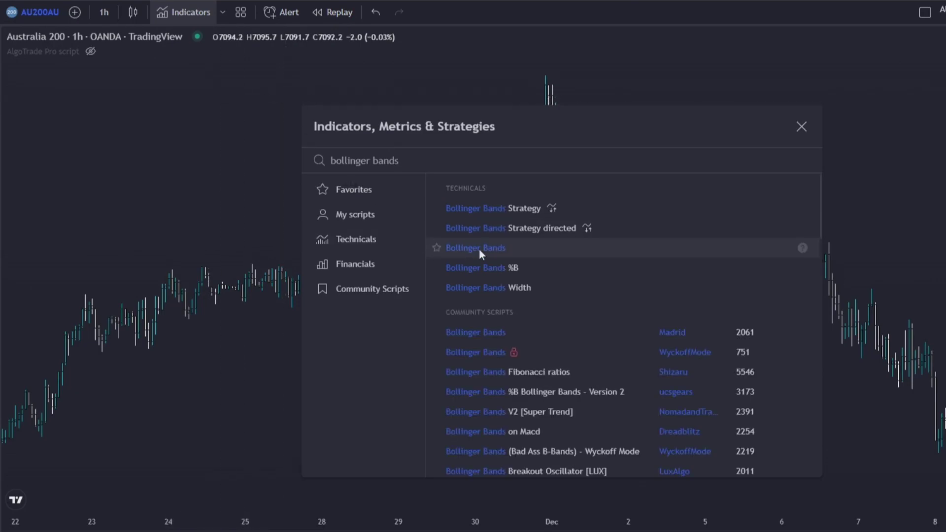
Step: Add built-in Bollinger Bands to the Australia 200 chart and pan into early January 2023
click(479, 250)
click(153, 164)
scroll(579, 353, up, 3)
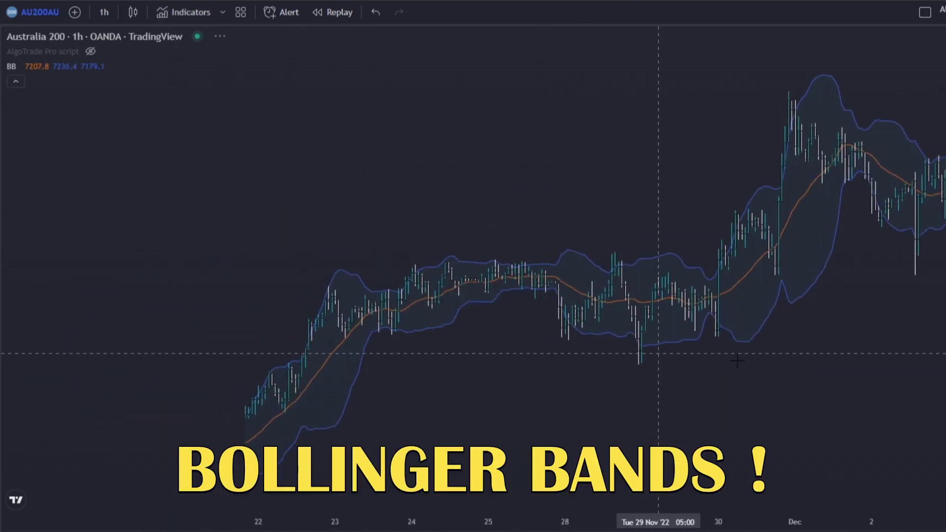
drag(658, 354, 370, 342)
drag(776, 355, 312, 344)
mouse_move(414, 355)
mouse_down()
mouse_move(337, 358)
mouse_move(328, 372)
mouse_up()
drag(665, 385, 530, 389)
mouse_move(776, 380)
mouse_down()
mouse_move(640, 380)
mouse_move(526, 365)
mouse_up()
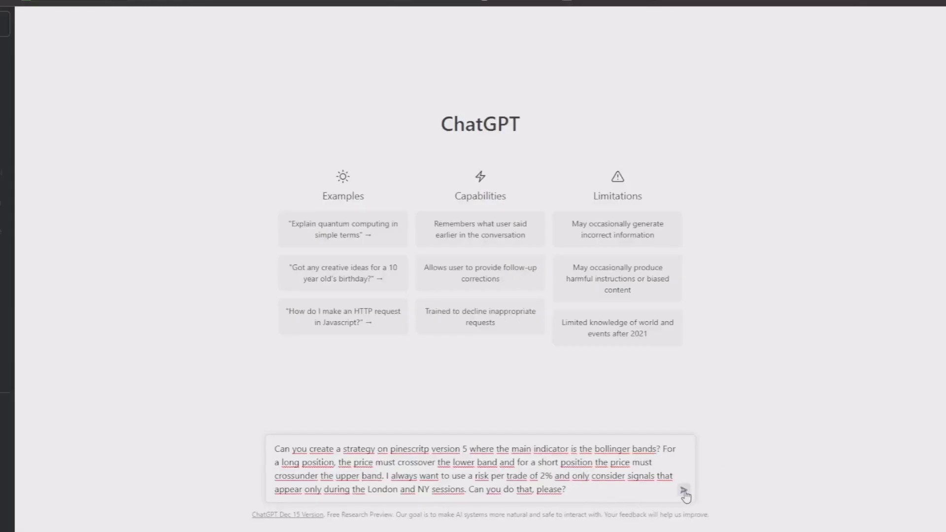
Step: Send the Pine Script v5 Bollinger strategy prompt with 2% risk and London/NY sessions
click(684, 491)
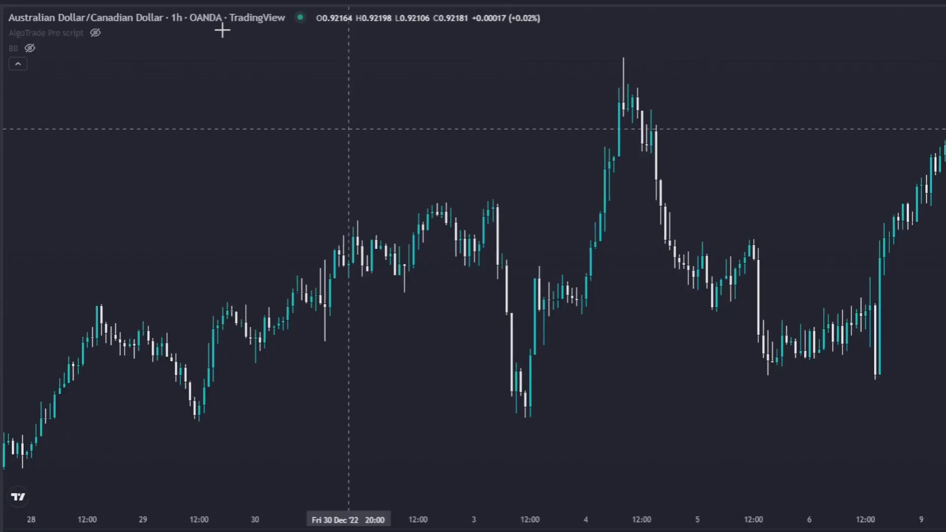
Step: Add Average True Range to the AUD/USD chart, check its inputs, and ask ChatGPT about ATR
click(121, 3)
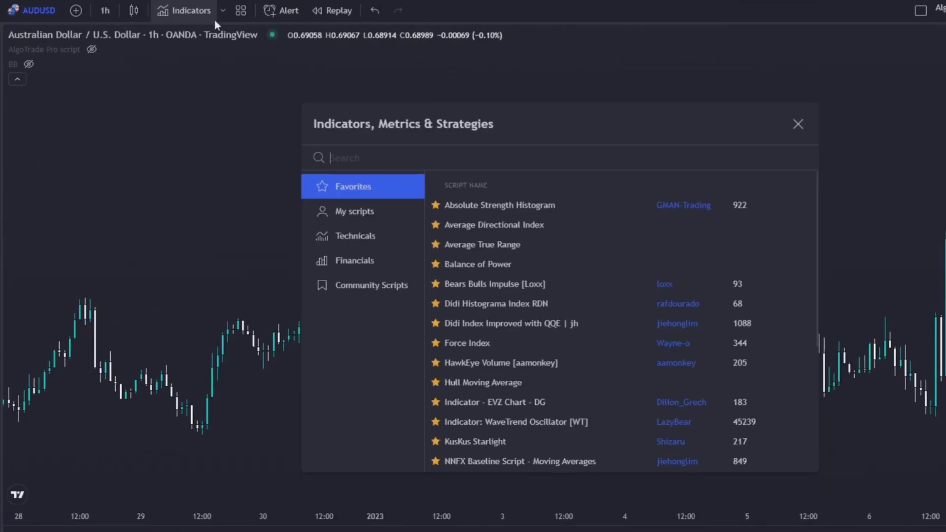
text(atr)
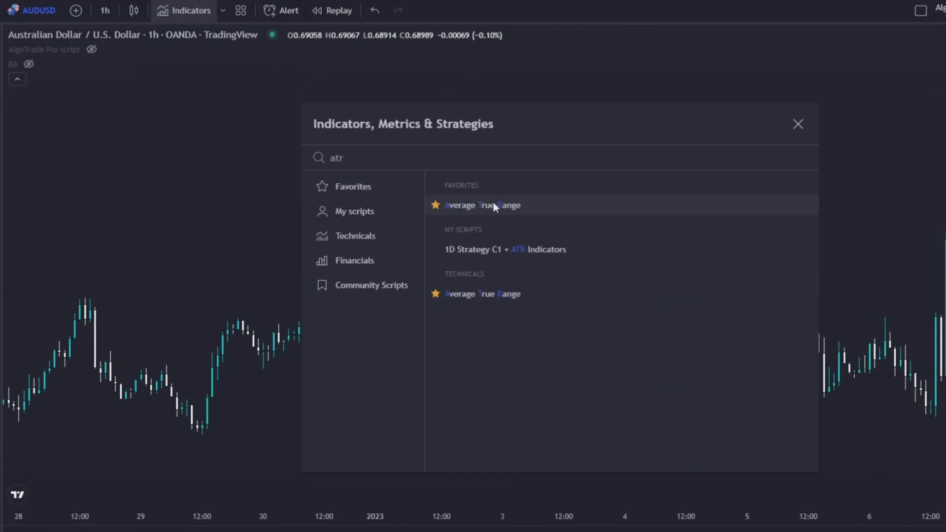
click(493, 205)
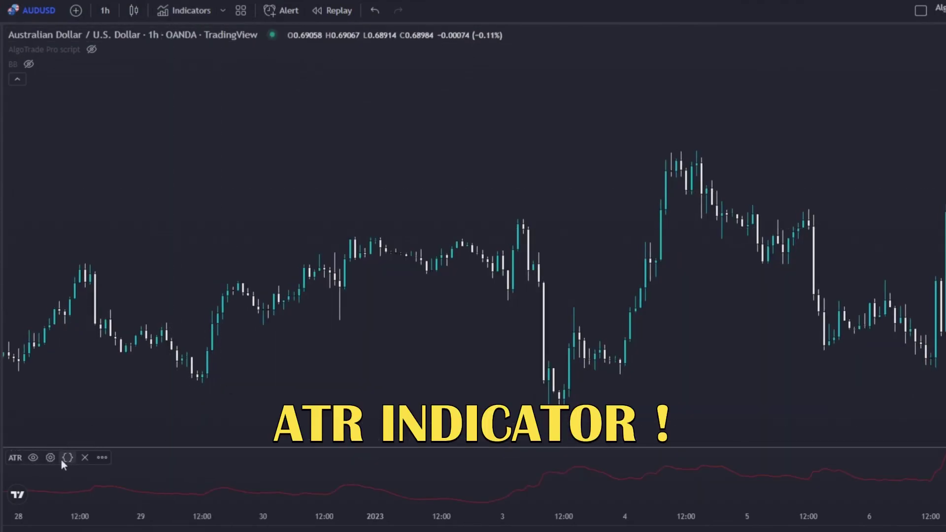
click(51, 458)
click(469, 209)
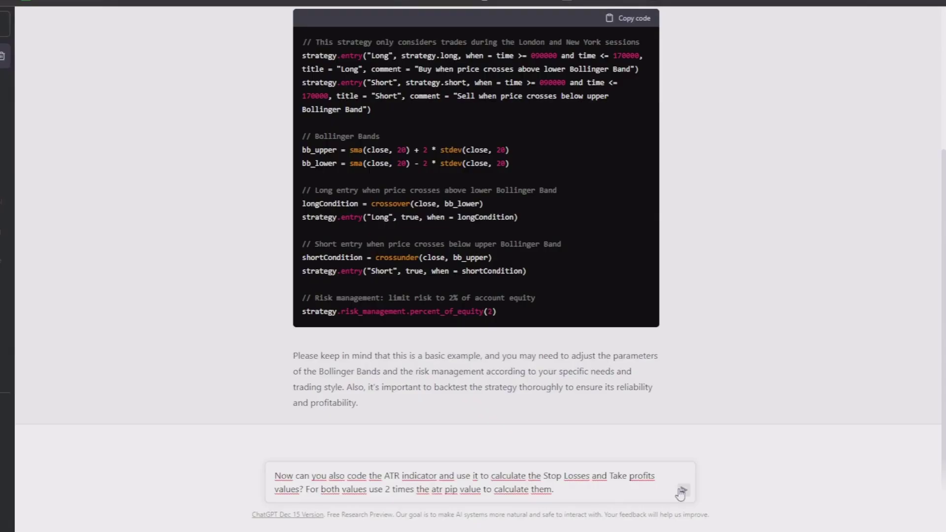
key(Return)
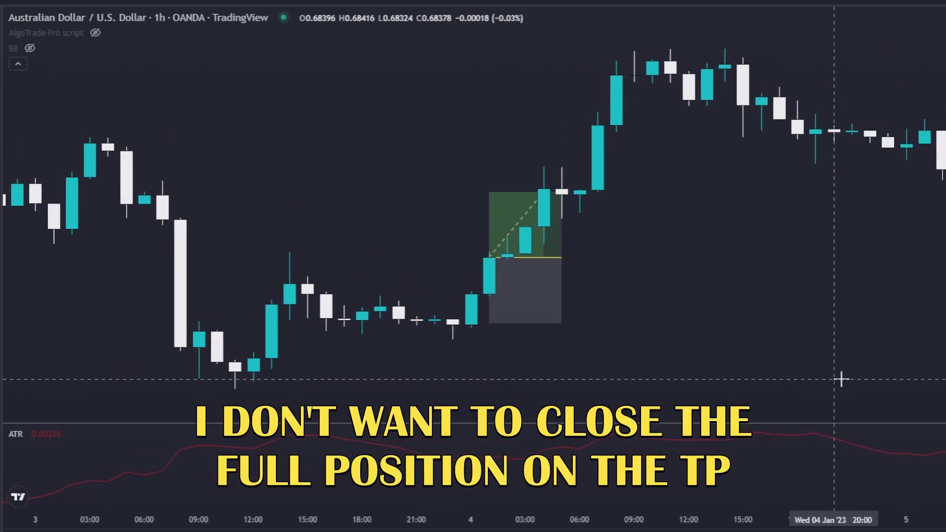
Step: Try stretching the long position box and raising its target to about 3R
drag(562, 257, 544, 258)
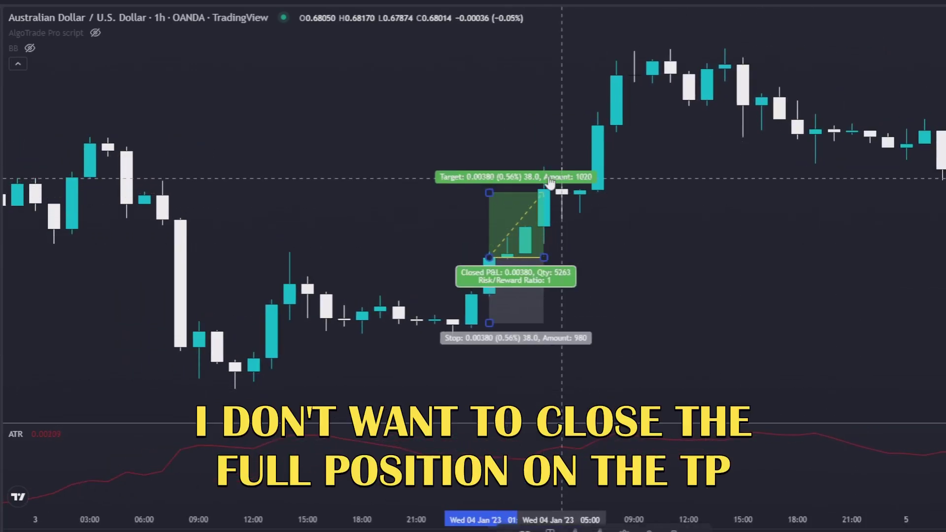
drag(489, 194, 489, 88)
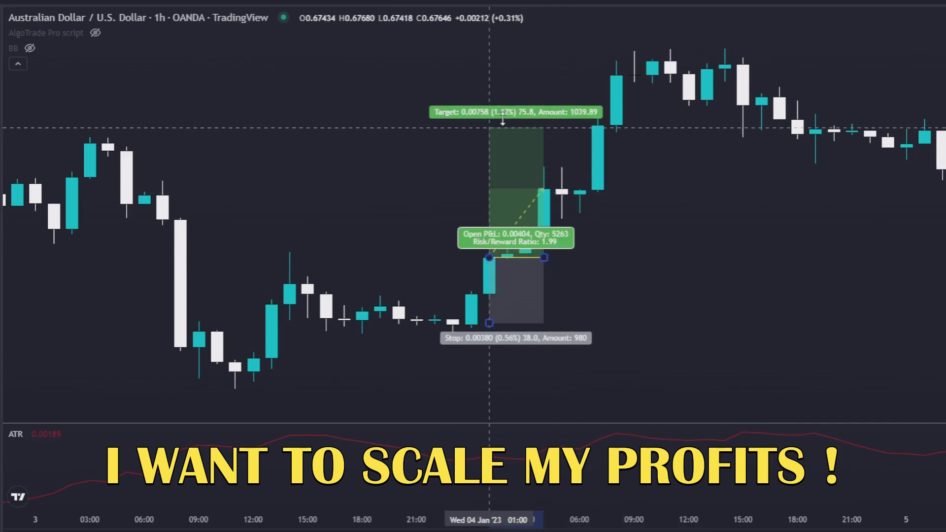
drag(544, 259, 613, 255)
click(700, 251)
key(ctrl+z)
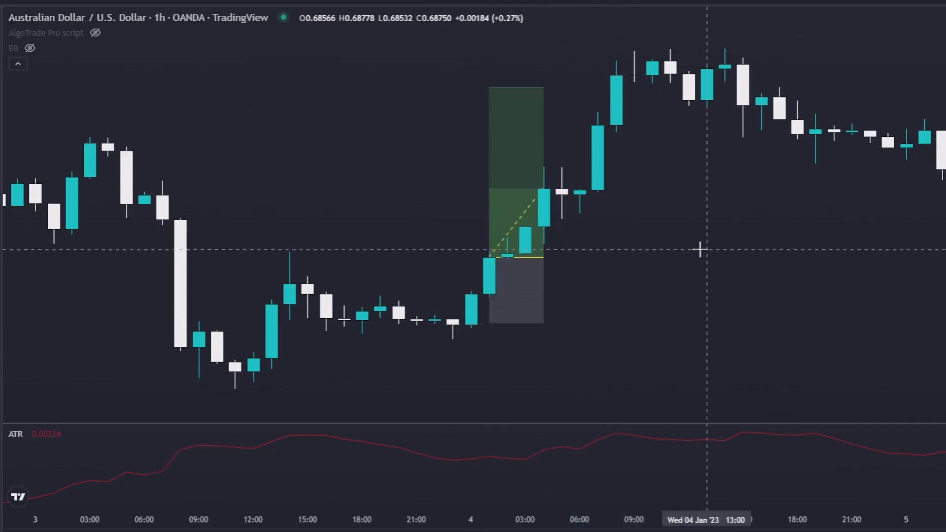
key(ctrl+z)
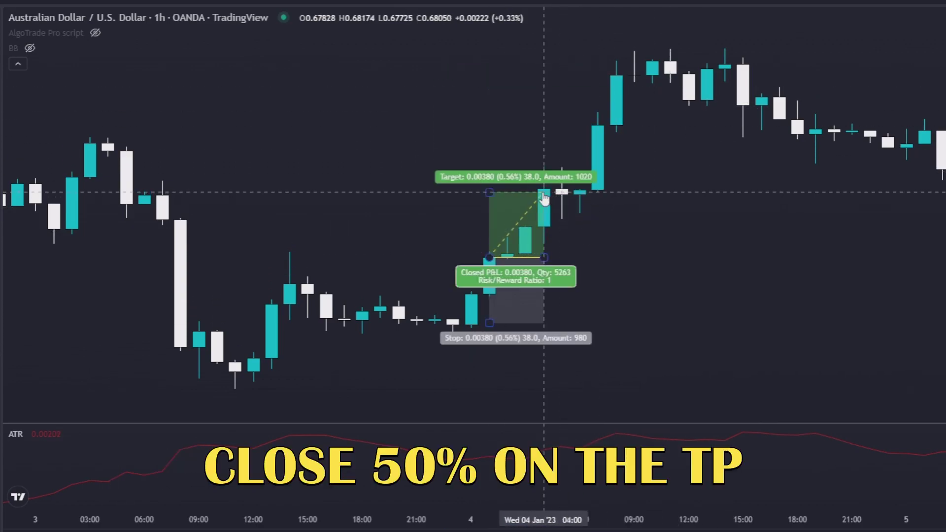
drag(545, 258, 709, 265)
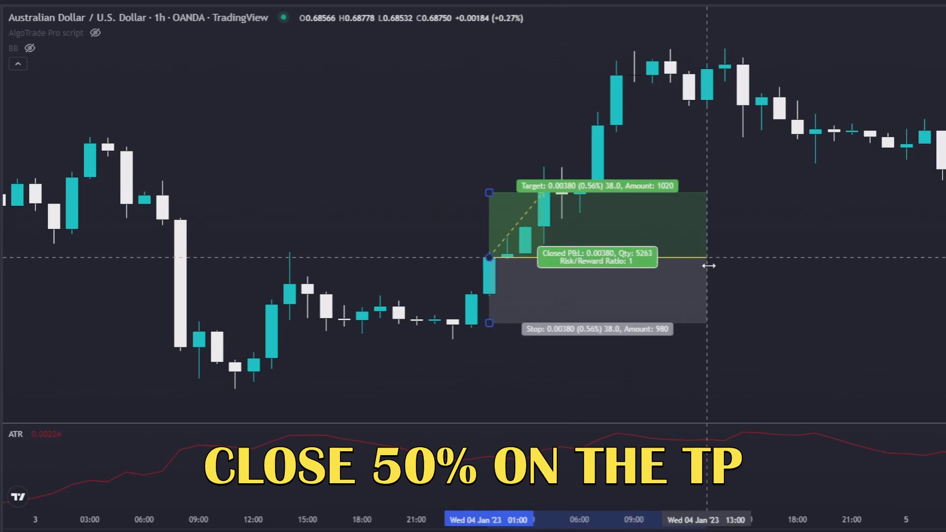
drag(488, 193, 489, 59)
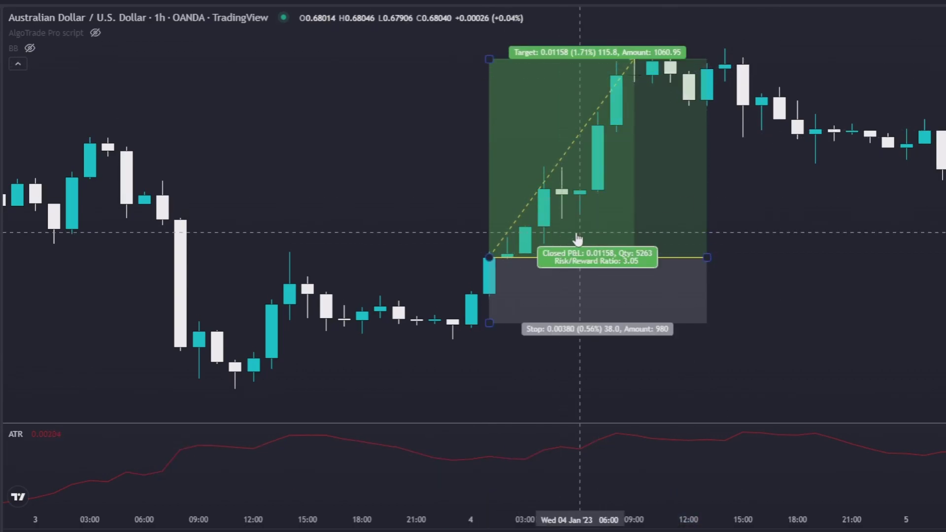
click(733, 194)
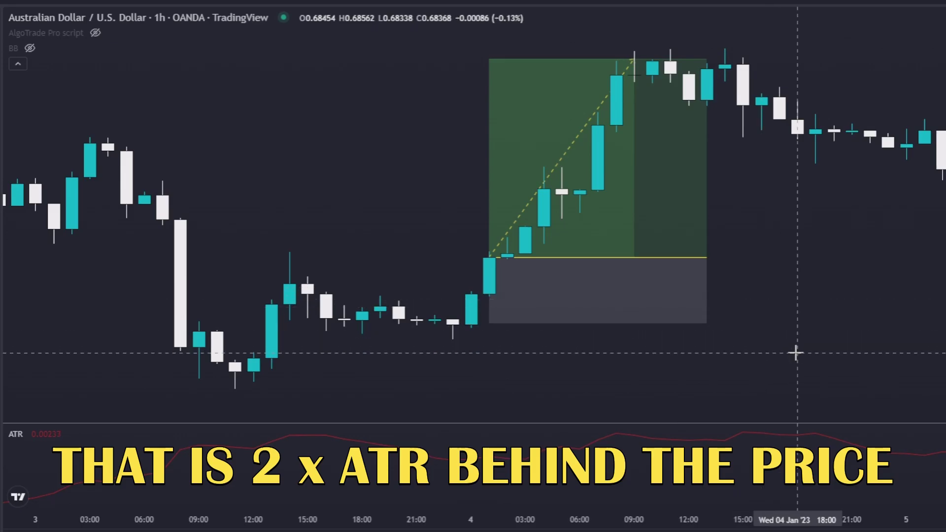
mouse_move(707, 258)
mouse_down()
mouse_move(653, 258)
mouse_move(803, 263)
mouse_up()
scroll(651, 266, down, 1)
Step: Move the stop loss to the entry price, widen the box, and raise the target to the later high
mouse_move(929, 285)
mouse_down()
mouse_move(680, 281)
mouse_move(497, 299)
mouse_move(290, 269)
mouse_up()
scroll(785, 291, up, 2)
drag(104, 296, 632, 295)
click(498, 233)
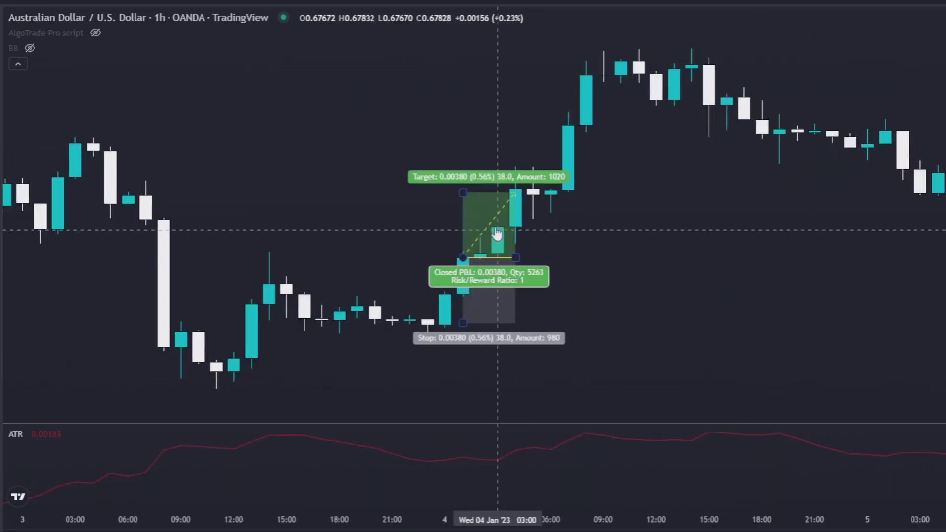
drag(463, 322, 463, 259)
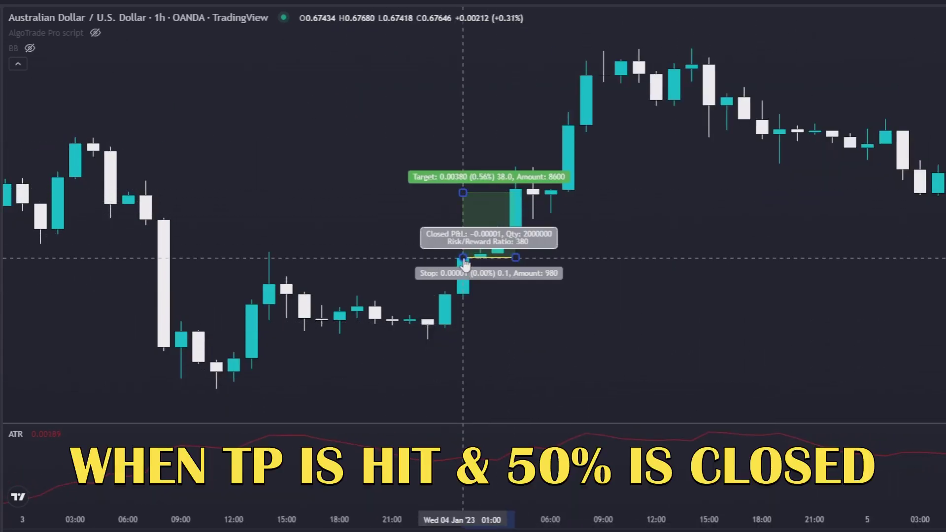
click(540, 236)
drag(522, 259, 603, 257)
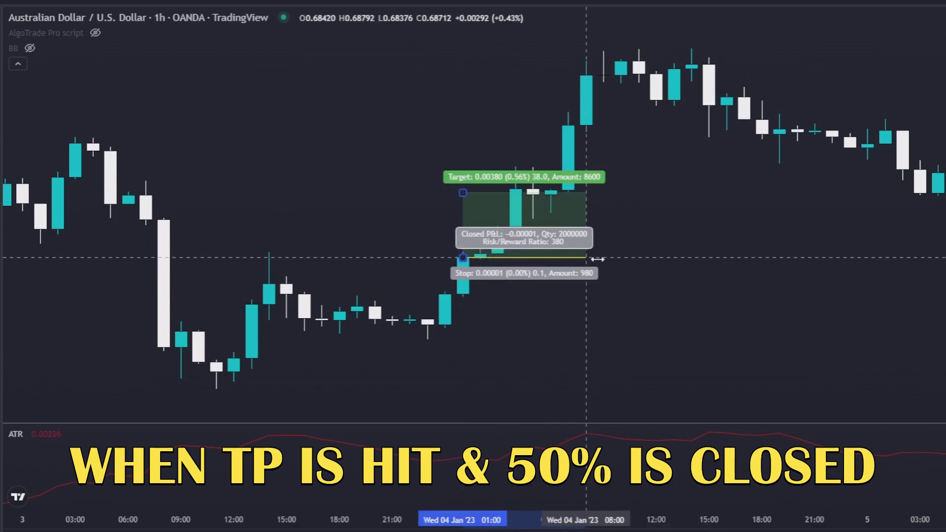
click(675, 247)
click(603, 192)
drag(603, 193, 604, 66)
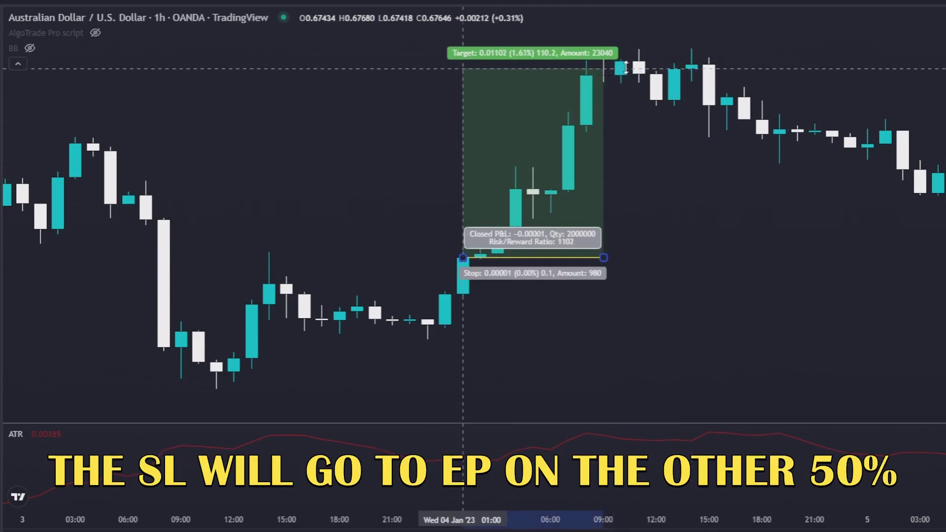
click(669, 193)
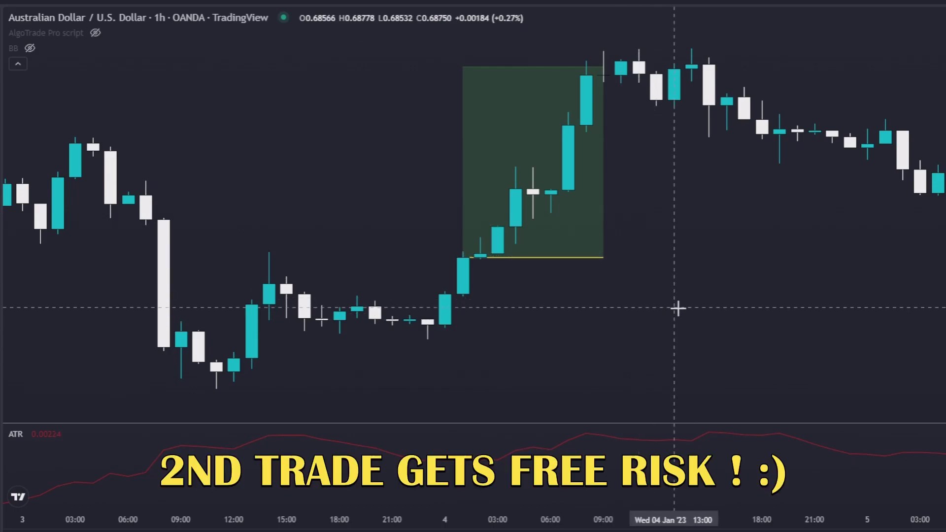
drag(681, 317, 735, 317)
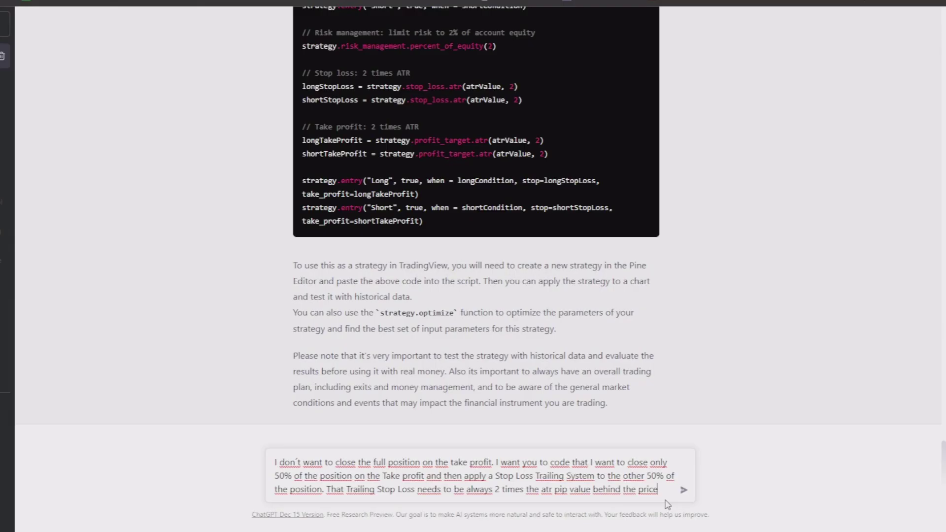
text(you do that too)
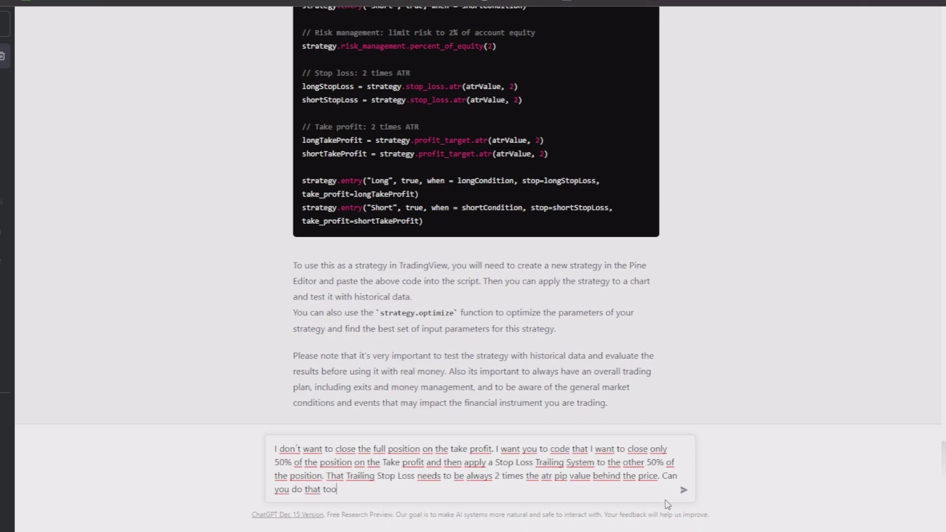
Step: Send the request to close 50% at take profit and trail the remainder at 2×ATR
key(Return)
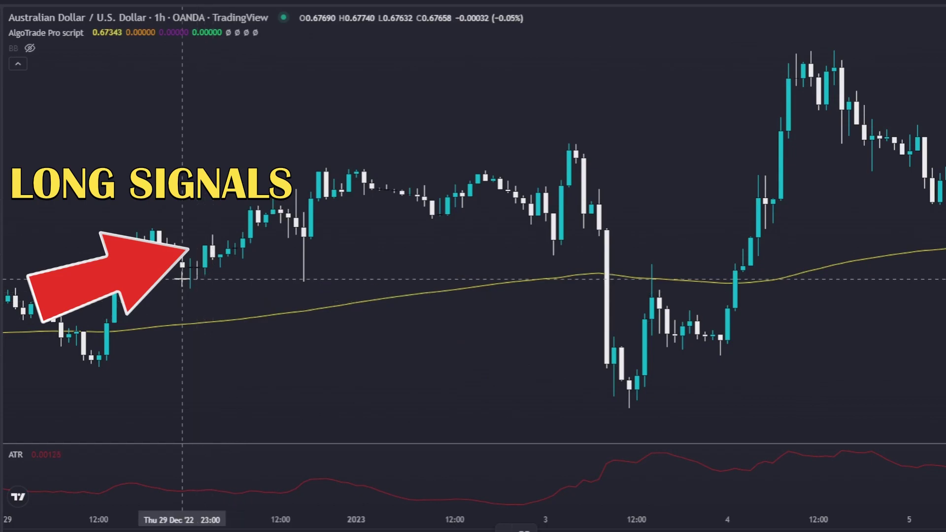
Step: Place a long position box at the 30 Dec signal and shorten its time extent
click(251, 211)
drag(417, 211, 318, 211)
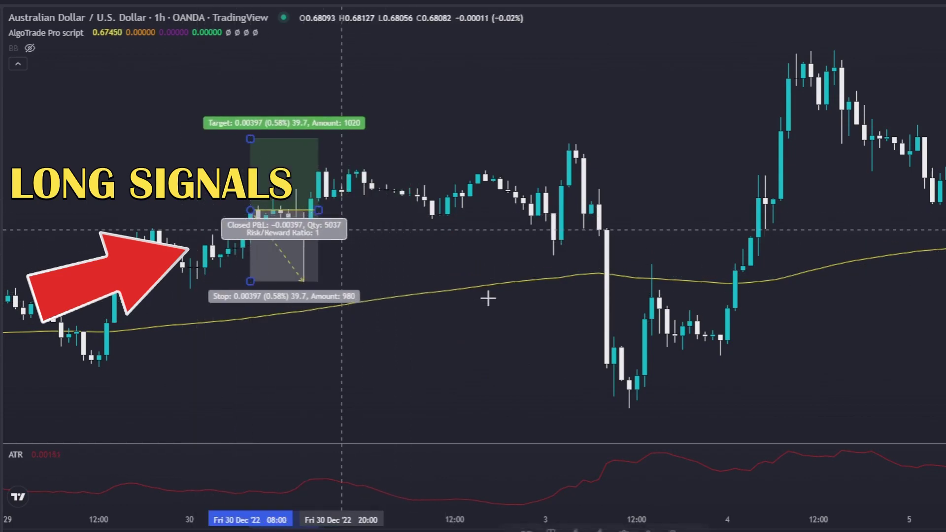
click(490, 298)
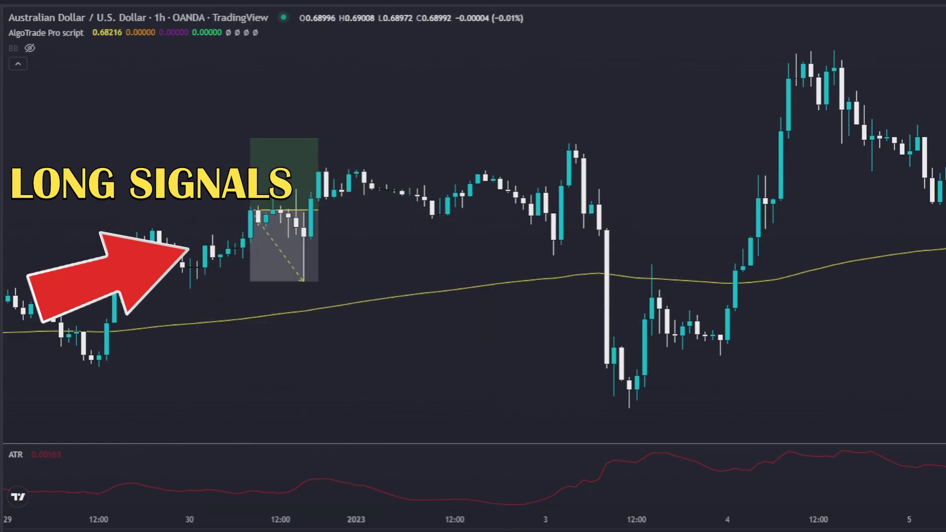
Step: Place a short position box at the 3 Jan signal and shorten its time extent
click(614, 348)
drag(781, 348, 651, 348)
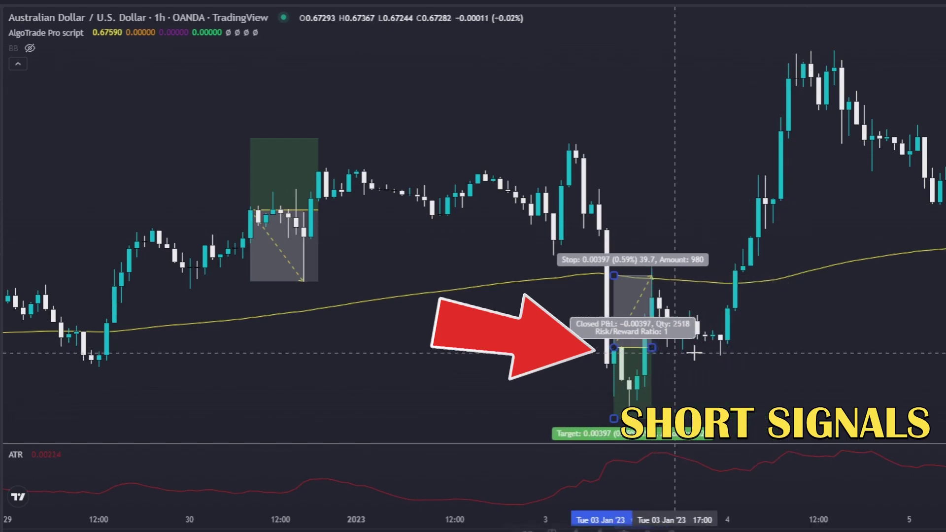
click(507, 340)
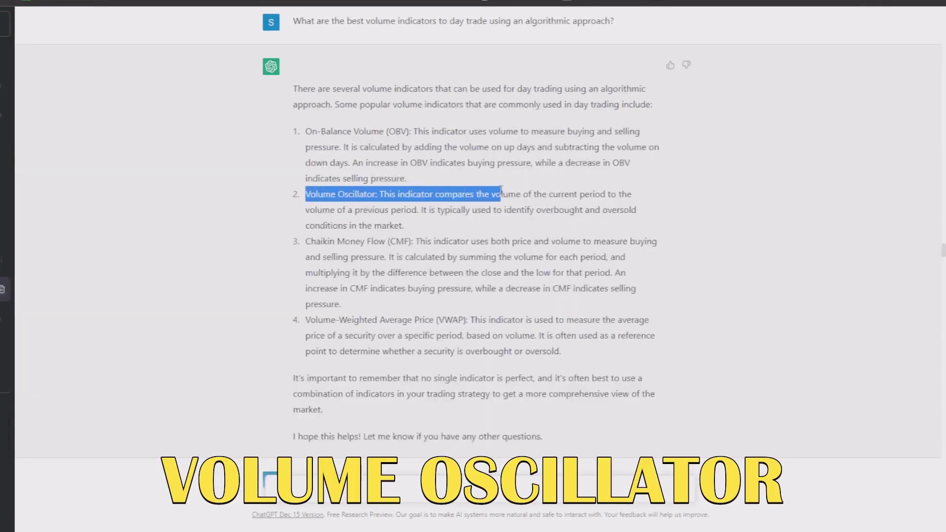
Step: Select the Volume Oscillator description and send the prompt to recode the whole strategy
drag(307, 193, 580, 193)
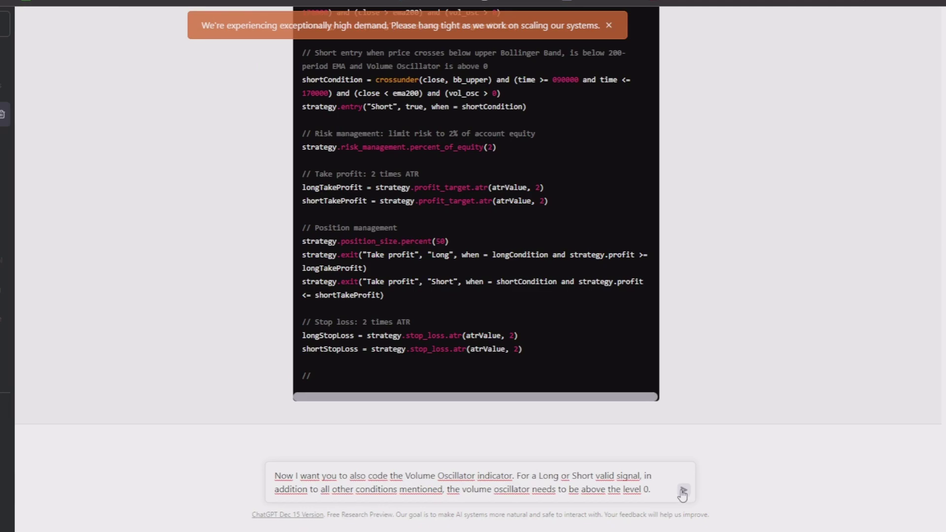
click(683, 491)
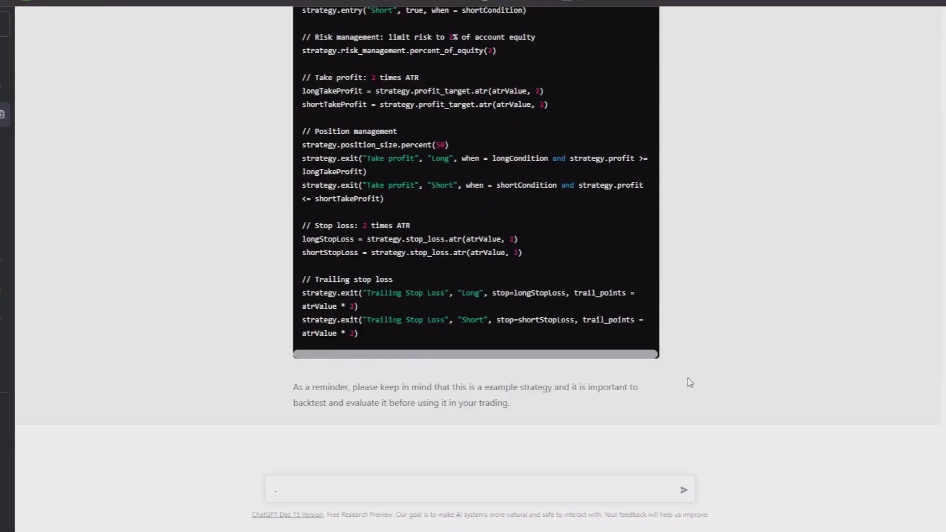
scroll(460, 322, up, 10)
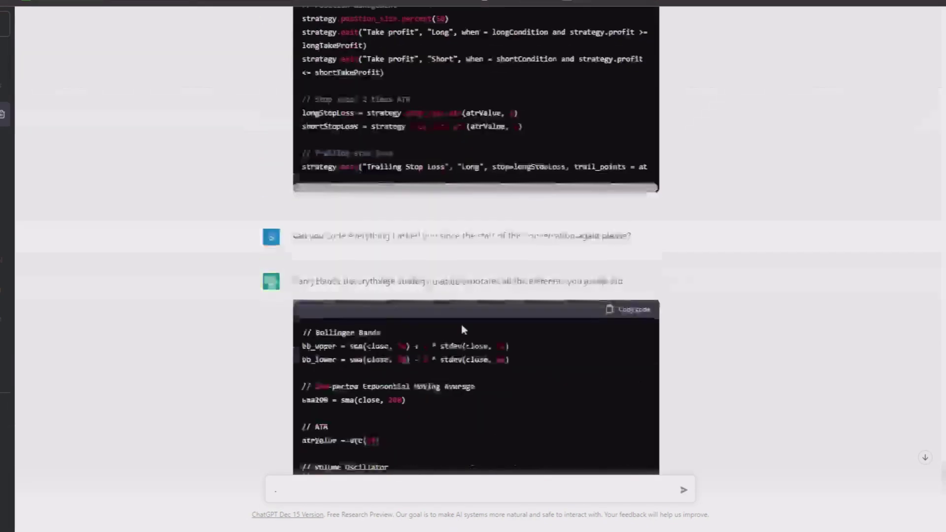
scroll(461, 321, down, 3)
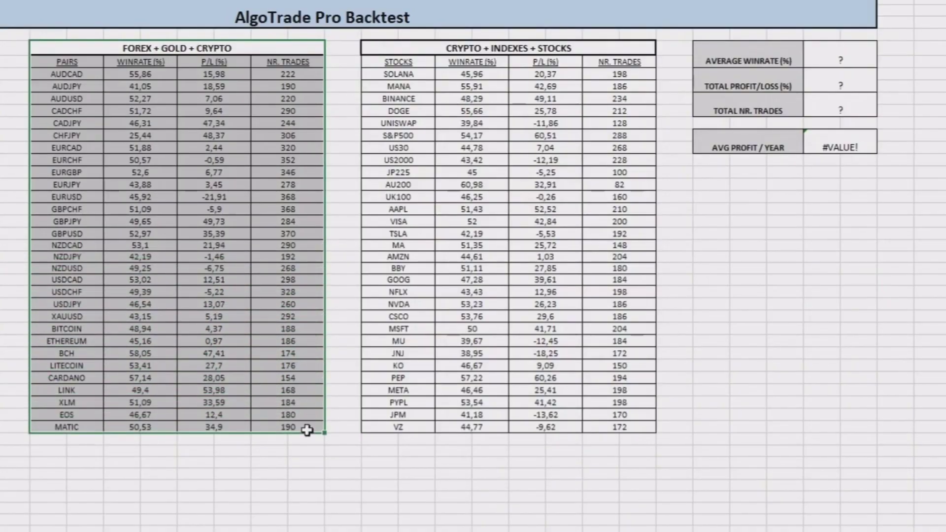
drag(399, 50, 643, 427)
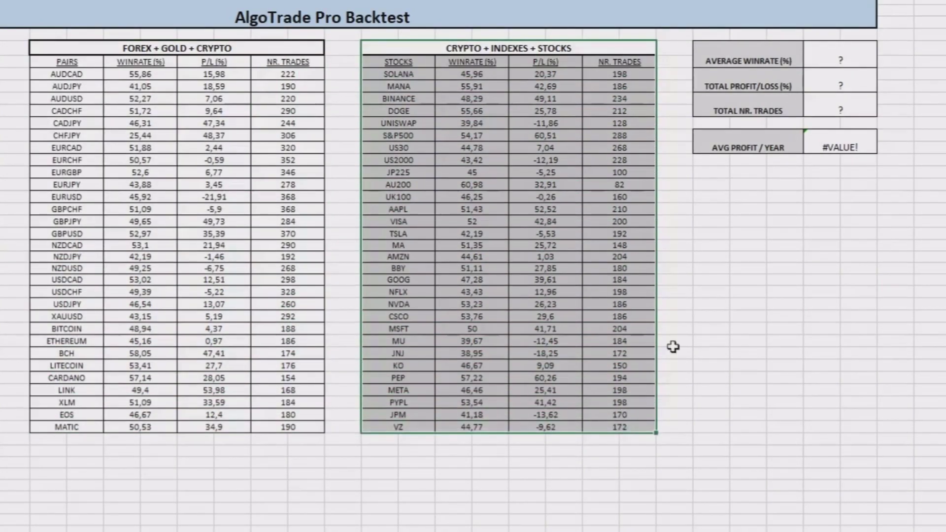
drag(747, 61, 785, 110)
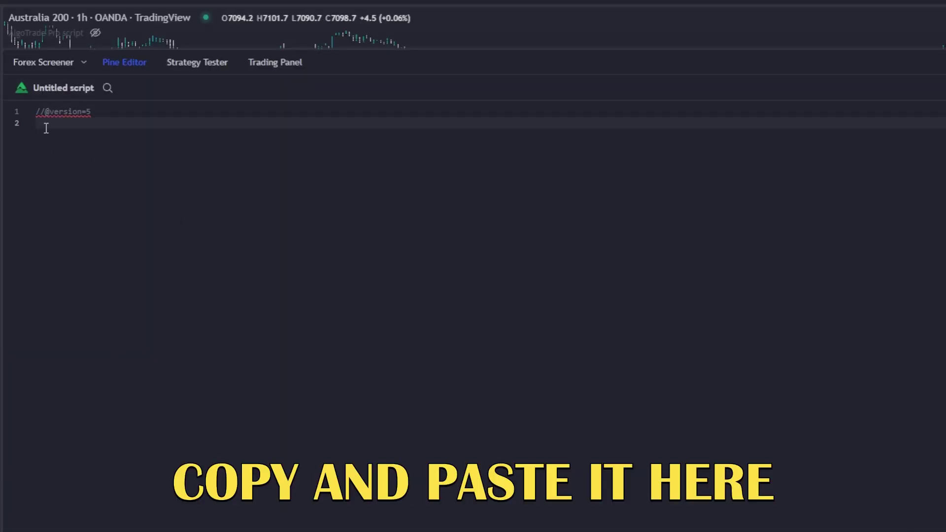
Step: Paste the strategy code and inspect flagged lines: Bollinger, ATR, volume oscillator, entries and stops
key(ctrl+v)
scroll(270, 322, up, 1)
scroll(270, 322, up, 2)
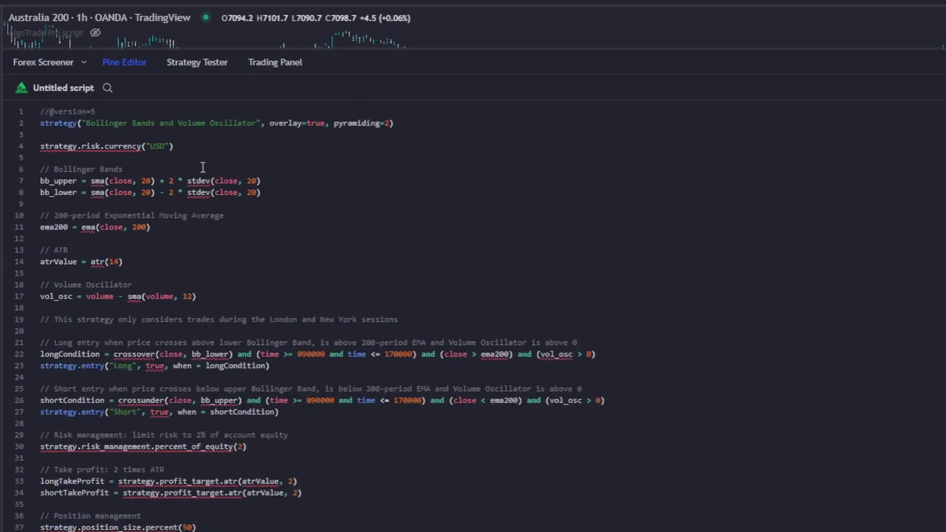
click(425, 118)
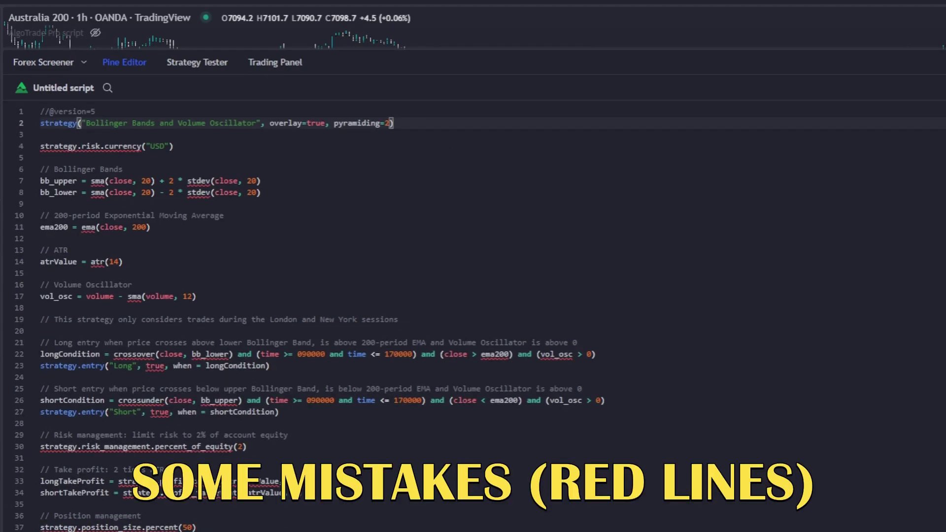
click(207, 180)
click(102, 262)
click(129, 296)
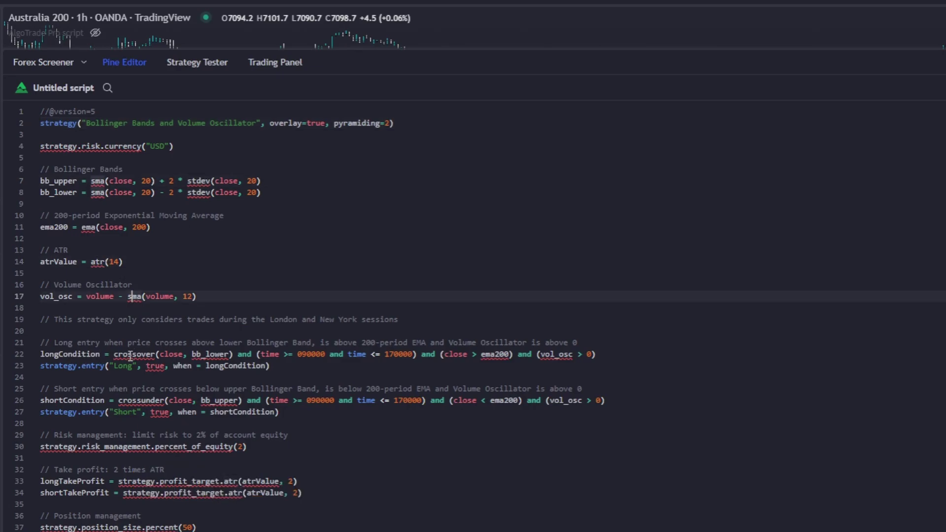
click(131, 357)
scroll(141, 353, down, 1)
scroll(167, 344, down, 1)
click(180, 383)
scroll(192, 381, down, 1)
scroll(214, 377, down, 1)
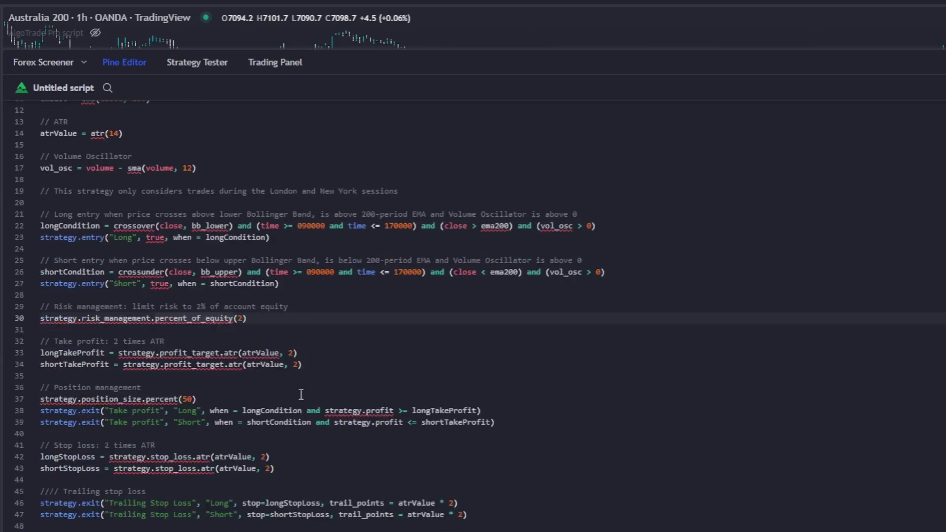
click(357, 410)
click(188, 457)
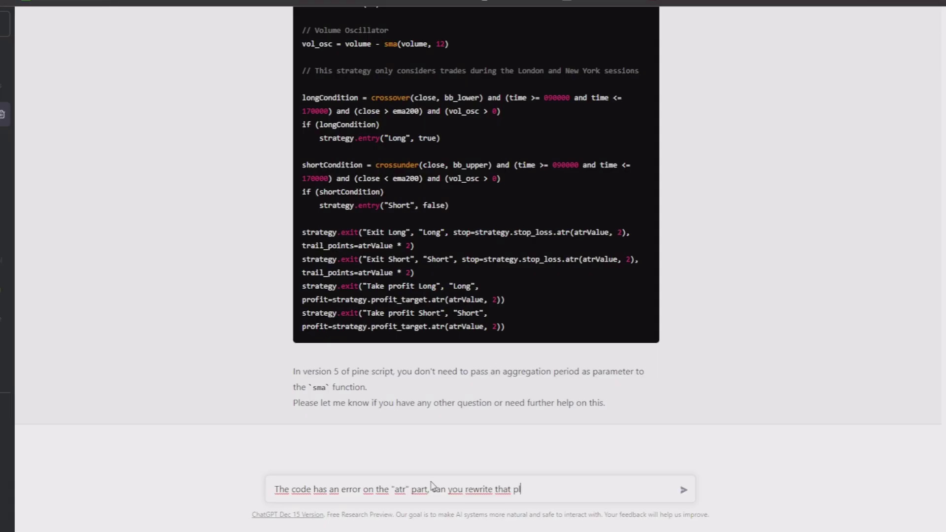
Step: Tell ChatGPT the ATR code has an error and ask for a rewrite
key(Return)
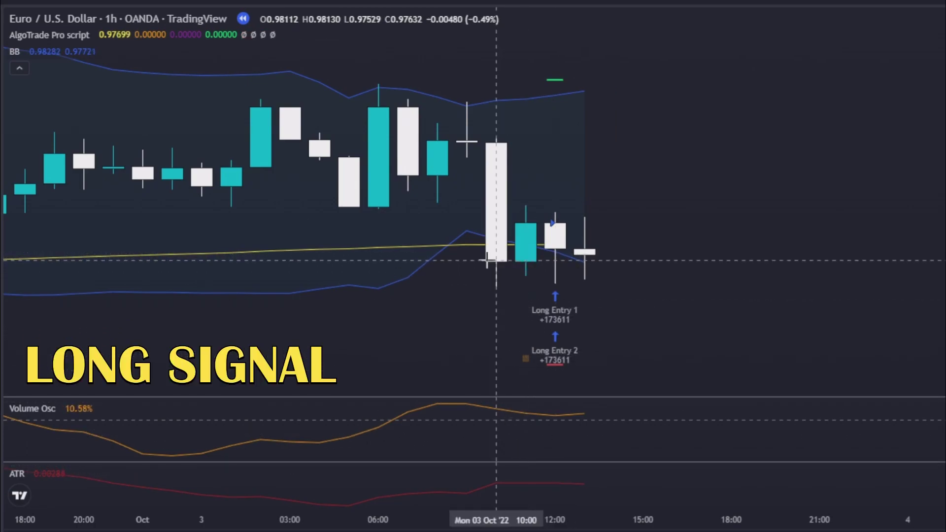
Step: Place a Long Position measure at the 3 Oct entry and drag its stop and target
click(554, 222)
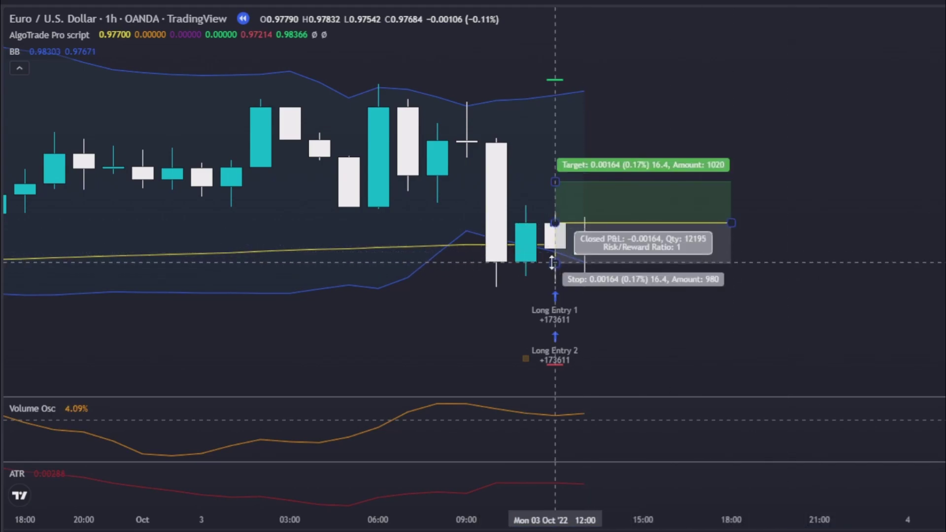
drag(554, 260, 554, 311)
drag(554, 181, 554, 111)
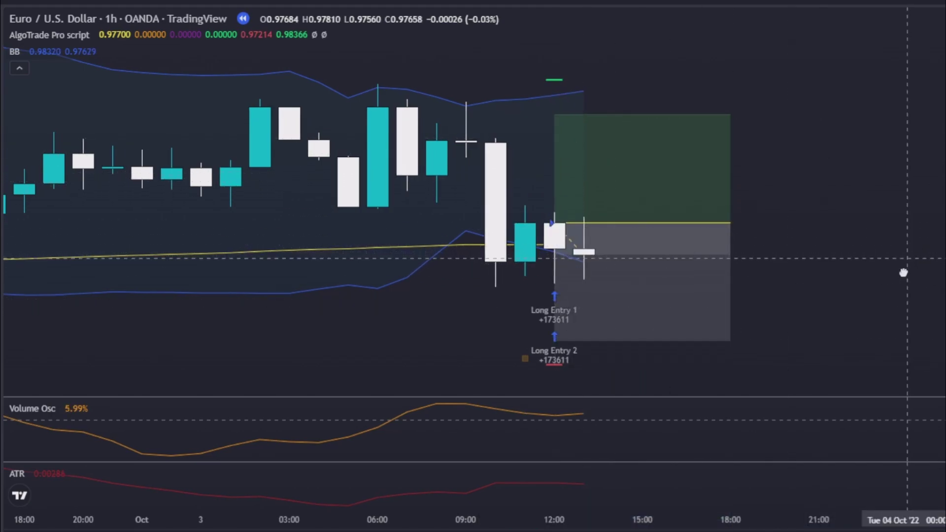
drag(526, 306, 522, 303)
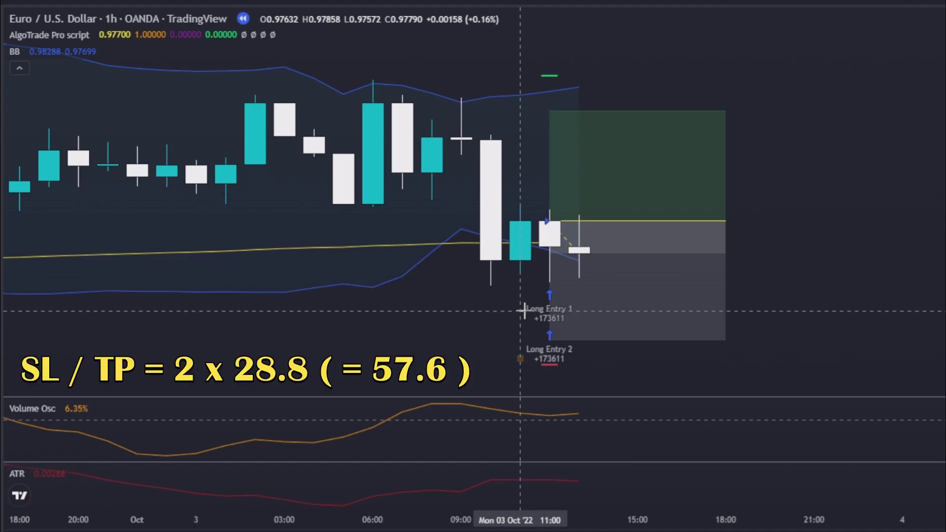
Step: Set the long position's stop and profit levels to 576 ticks each
click(548, 311)
double_click(604, 313)
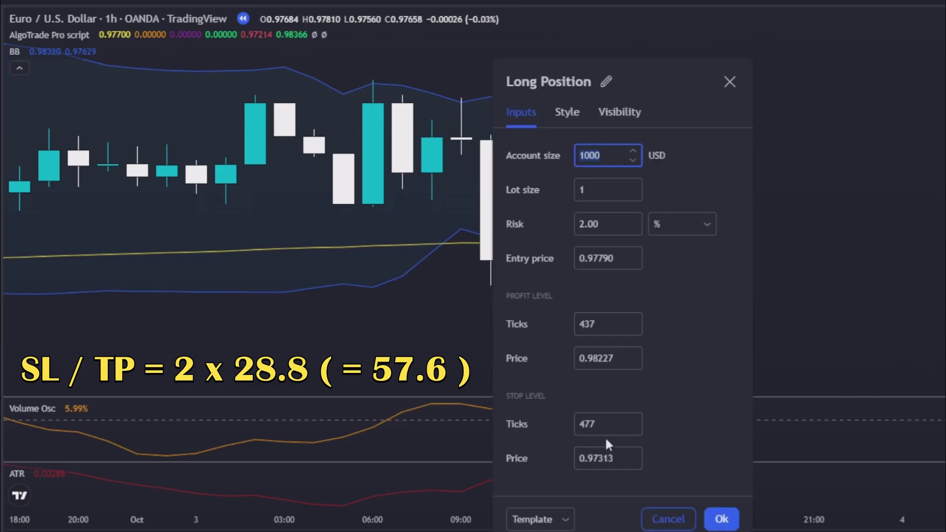
click(602, 426)
text(576)
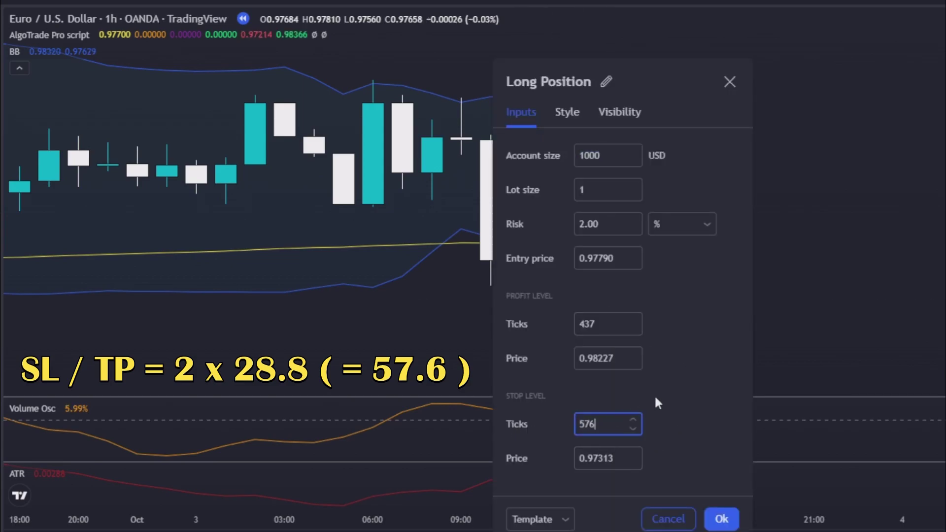
click(589, 325)
text(6)
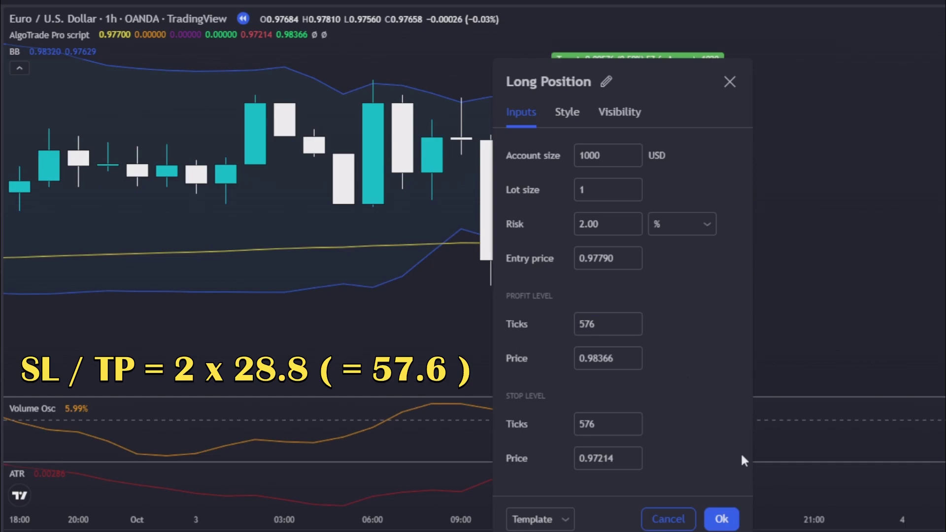
click(722, 518)
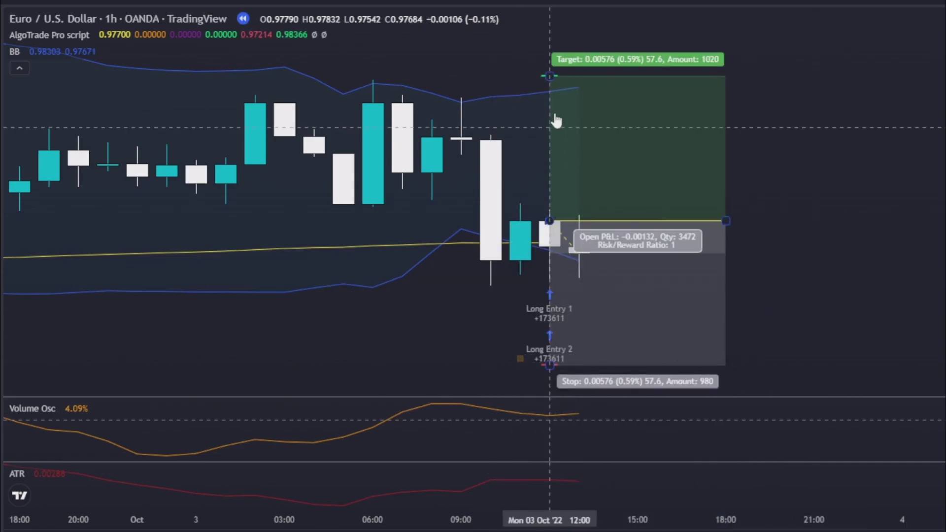
Step: Extend the long position box forward in time and pan the chart for new bars
drag(725, 221, 861, 226)
click(861, 226)
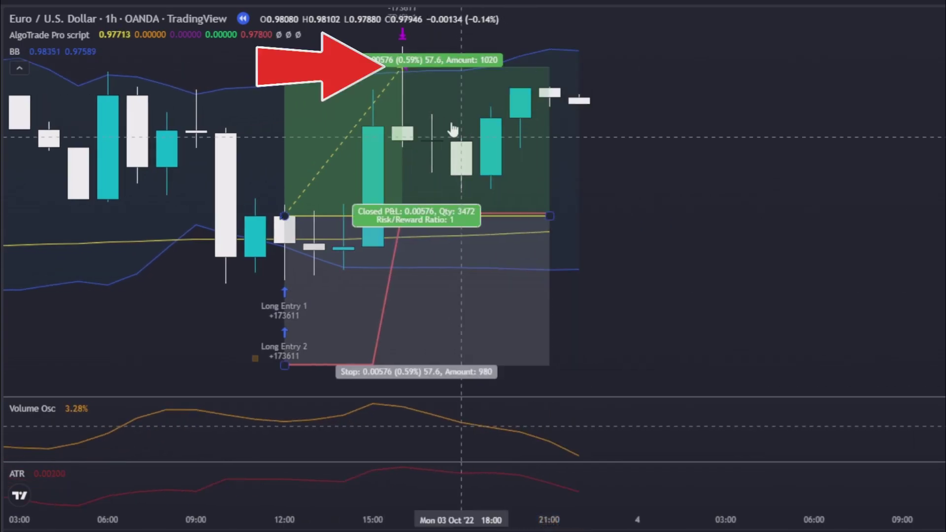
mouse_move(621, 253)
mouse_down()
mouse_move(828, 269)
mouse_move(705, 397)
mouse_up()
Step: Play Bar Replay forward and stretch the long position over the replayed candles
key(shift+Down)
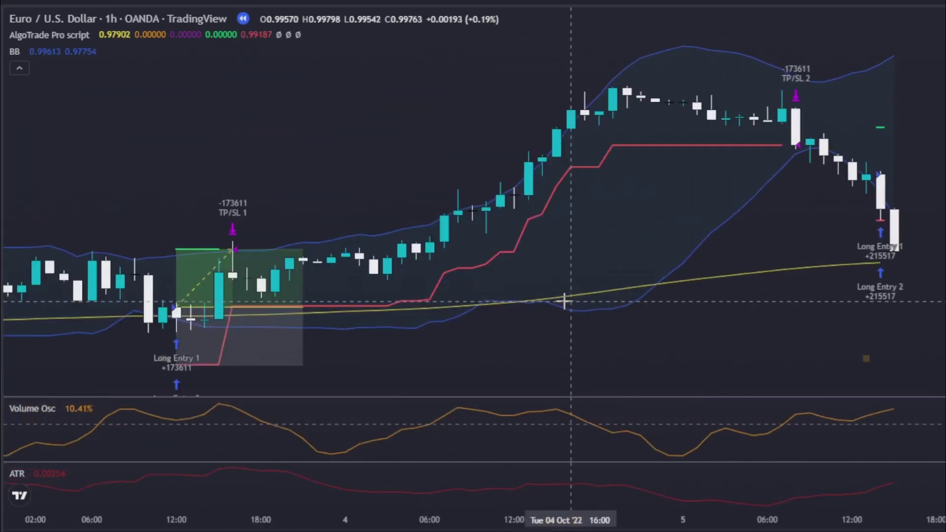
drag(476, 280, 873, 273)
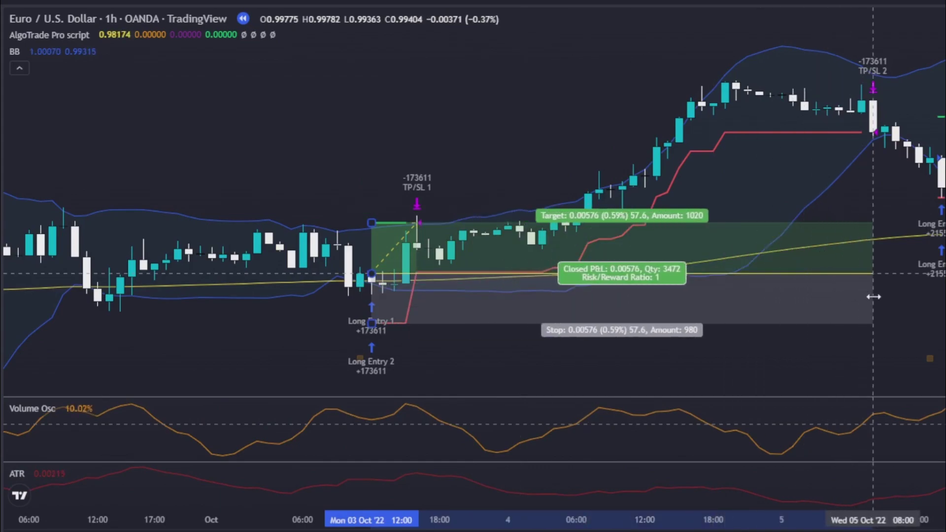
drag(397, 237, 876, 141)
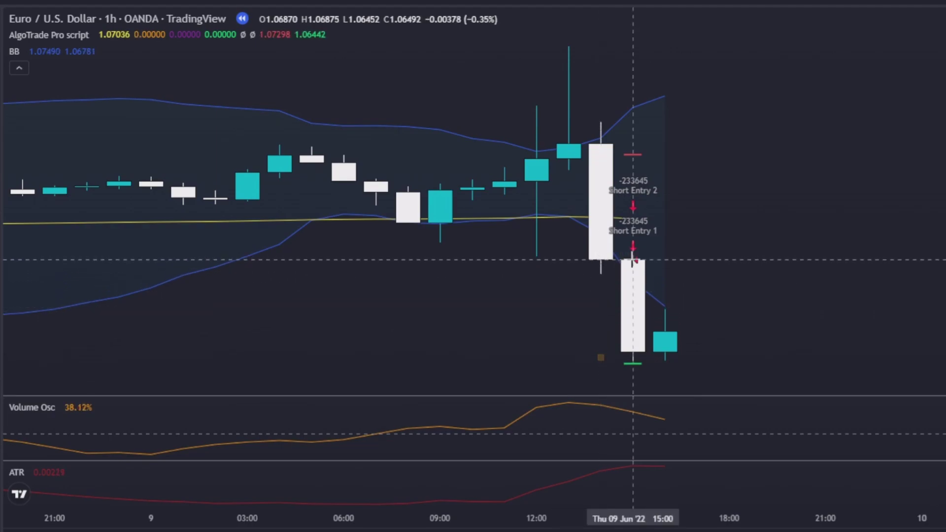
Step: Place a Short Position at the 9 June entry with 428-tick stop and profit levels
click(633, 261)
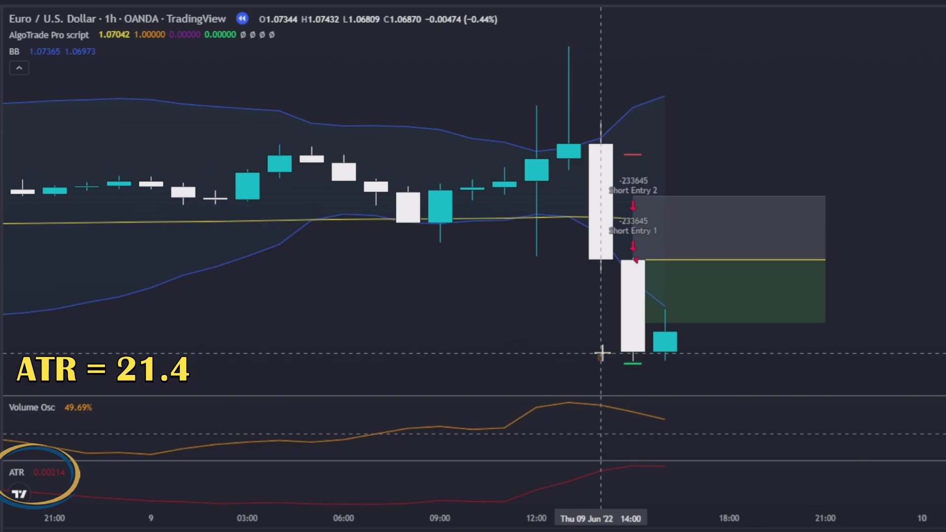
click(632, 319)
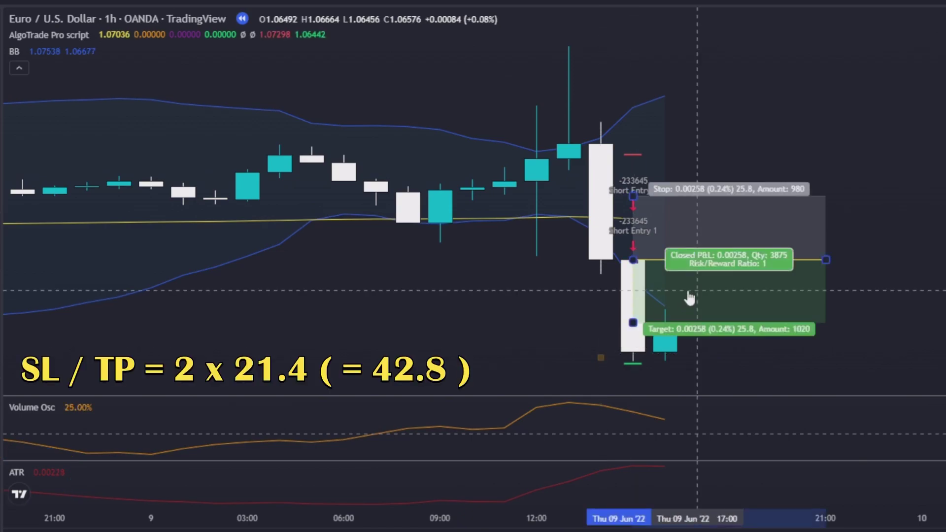
double_click(690, 299)
text(42)
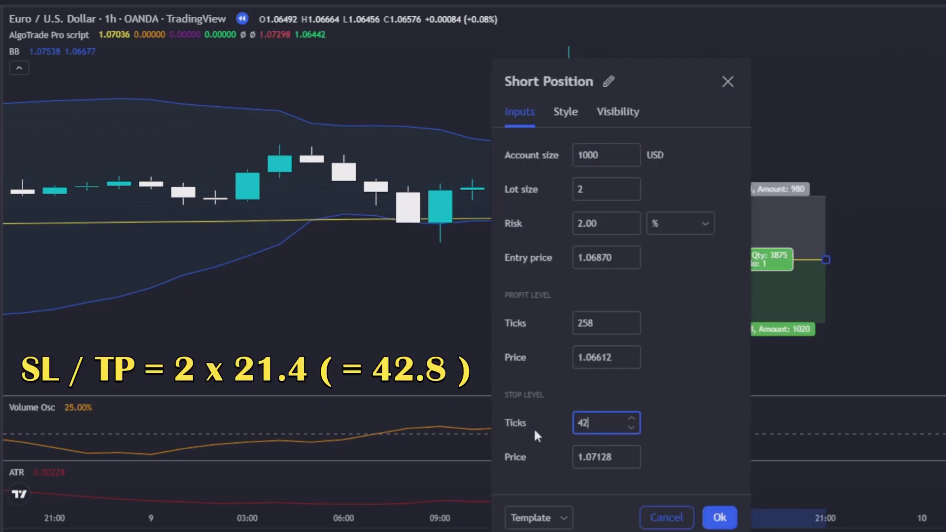
text(8)
key(shift+Tab)
key(shift+Tab)
text(8)
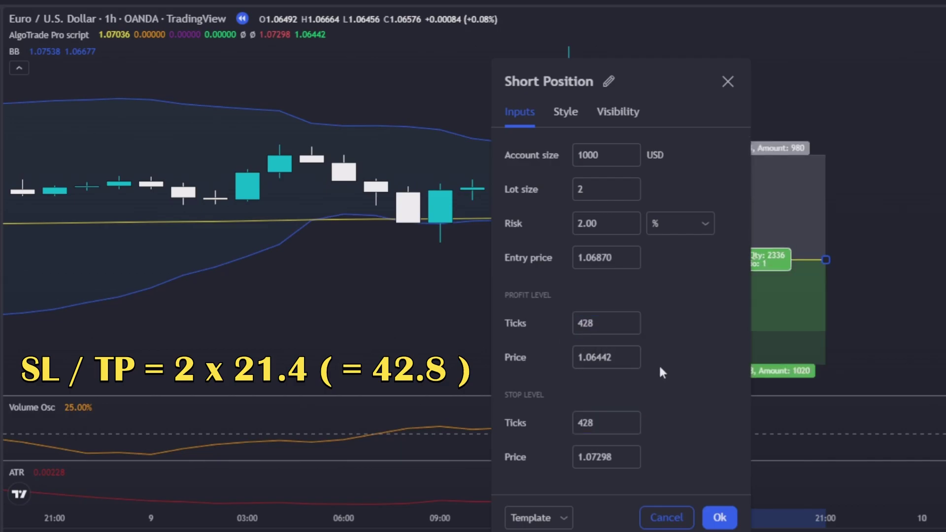
key(Return)
scroll(632, 262, down, 5)
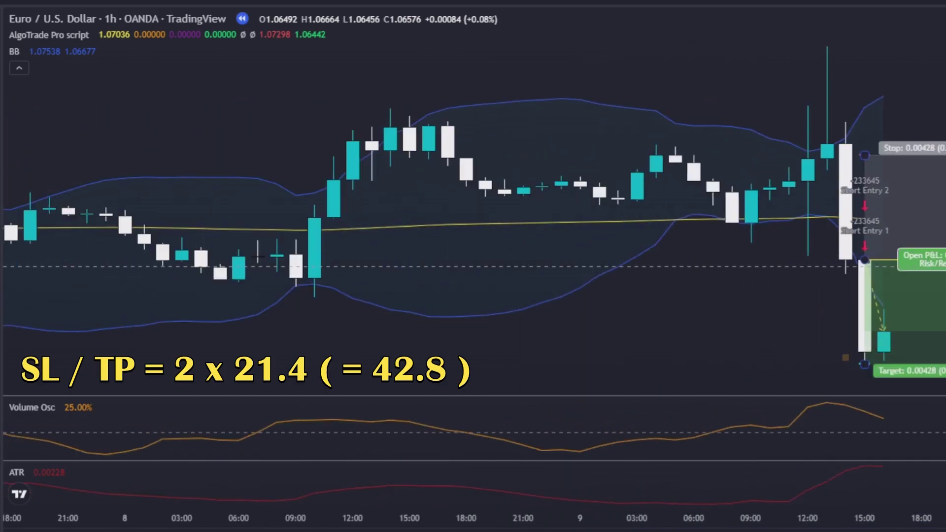
scroll(739, 266, down, 3)
scroll(840, 274, down, 3)
scroll(762, 283, right, 5)
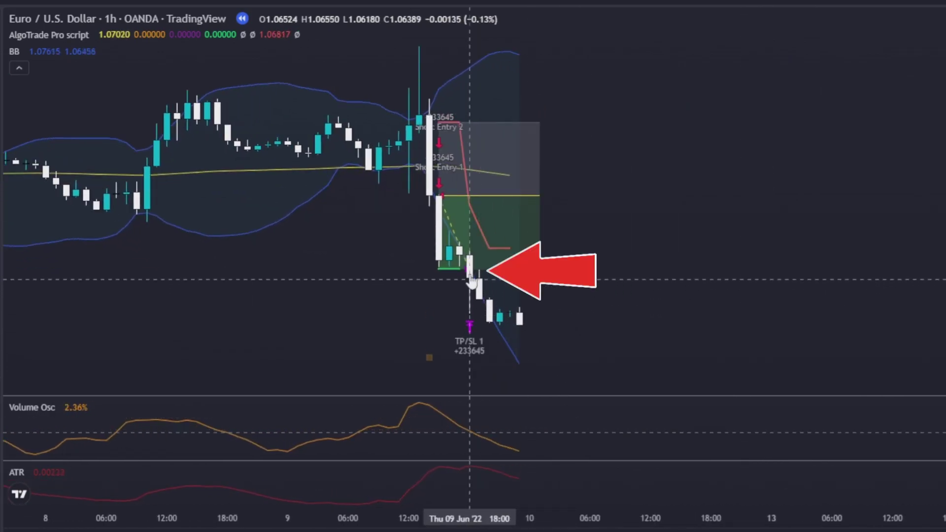
Step: Stretch the short position drawing forward in time
click(521, 226)
drag(539, 196, 889, 198)
click(943, 302)
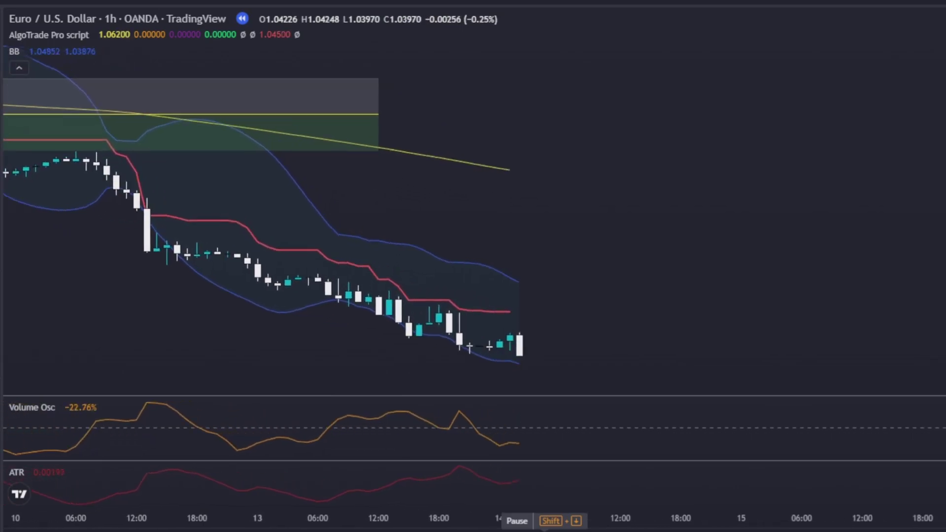
scroll(549, 317, down, 3)
scroll(602, 127, down, 3)
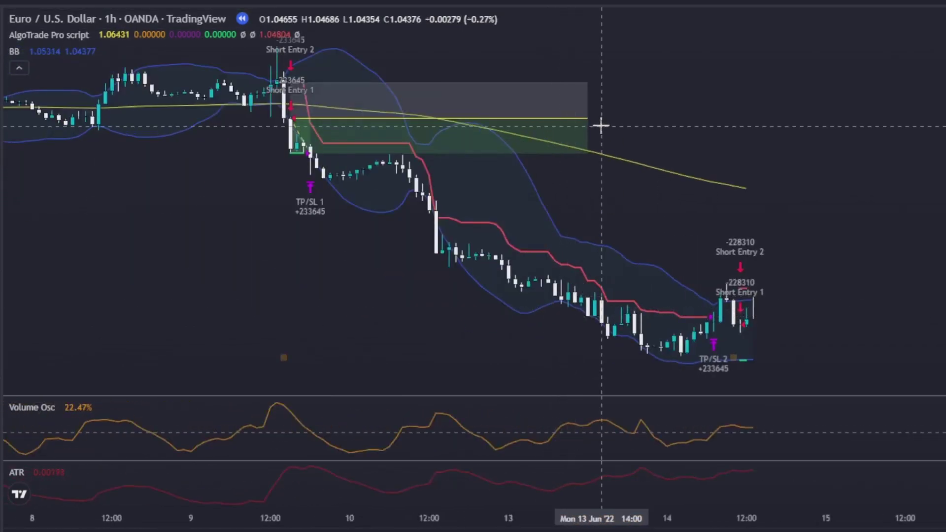
Step: Extend the short position into later candles and lower its target to the price low
drag(589, 119, 713, 126)
drag(292, 155, 291, 319)
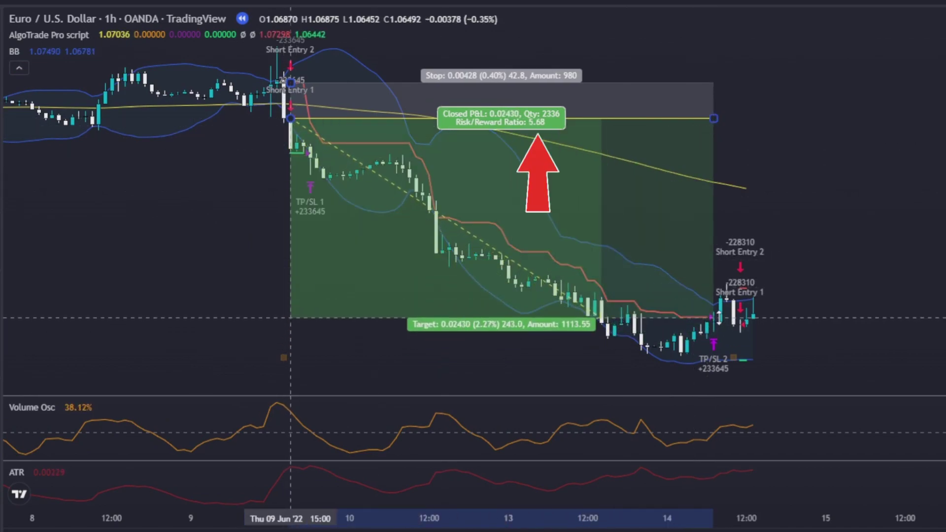
click(761, 237)
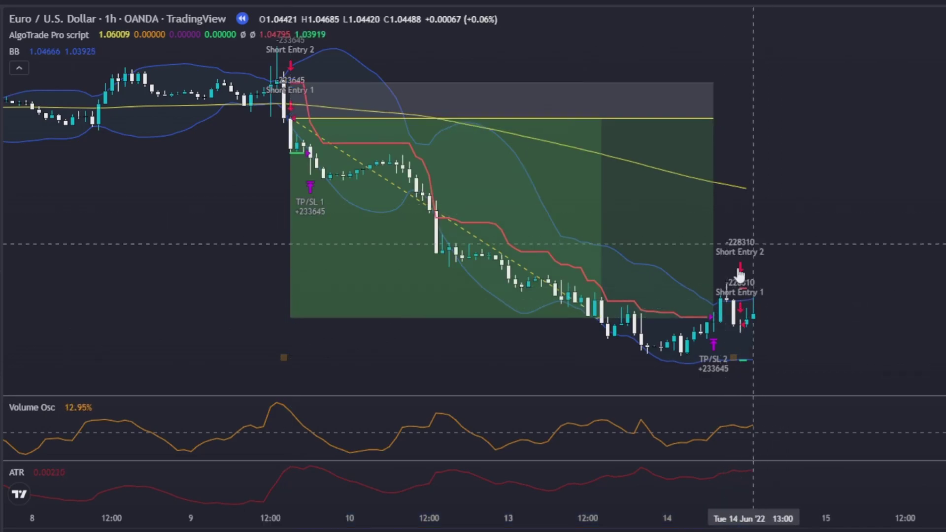
mouse_move(518, 356)
mouse_down()
mouse_move(678, 361)
mouse_move(515, 359)
mouse_move(774, 383)
mouse_move(724, 345)
mouse_up()
click(748, 186)
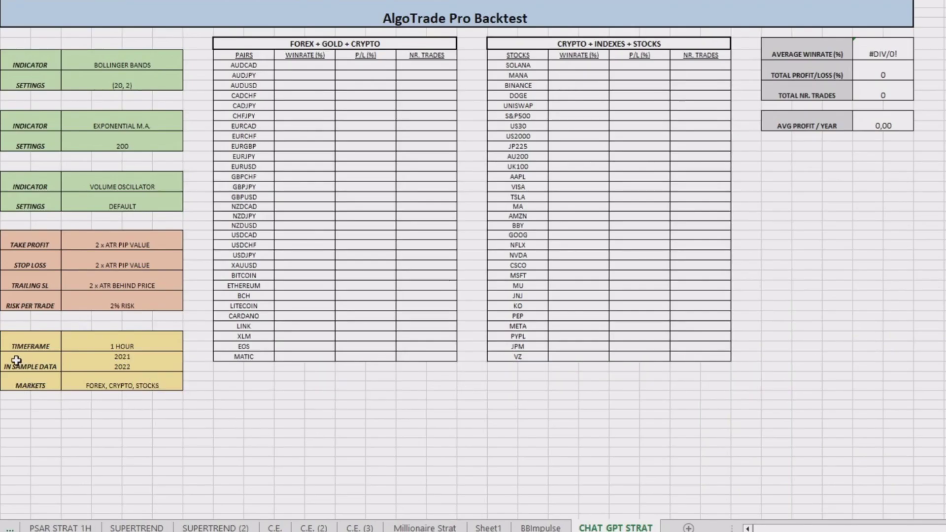
Step: Highlight the in-sample years, timeframe and markets rows, and the currency and stock lists
drag(16, 361, 153, 364)
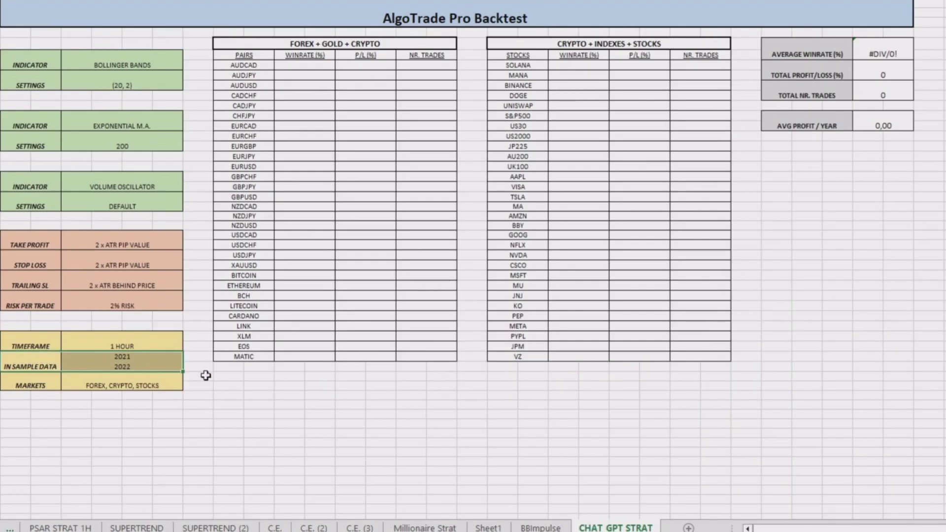
drag(23, 343, 125, 340)
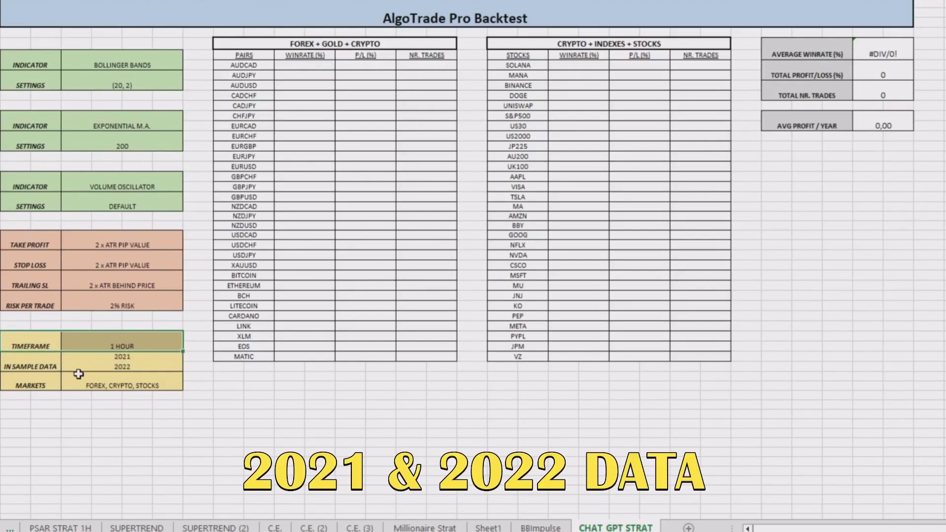
drag(34, 385, 117, 385)
drag(246, 66, 246, 357)
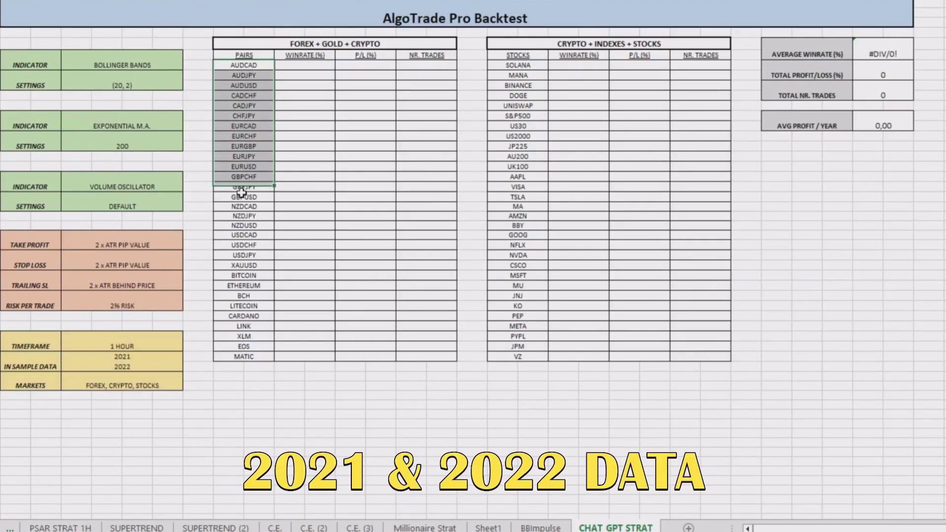
drag(520, 69, 533, 318)
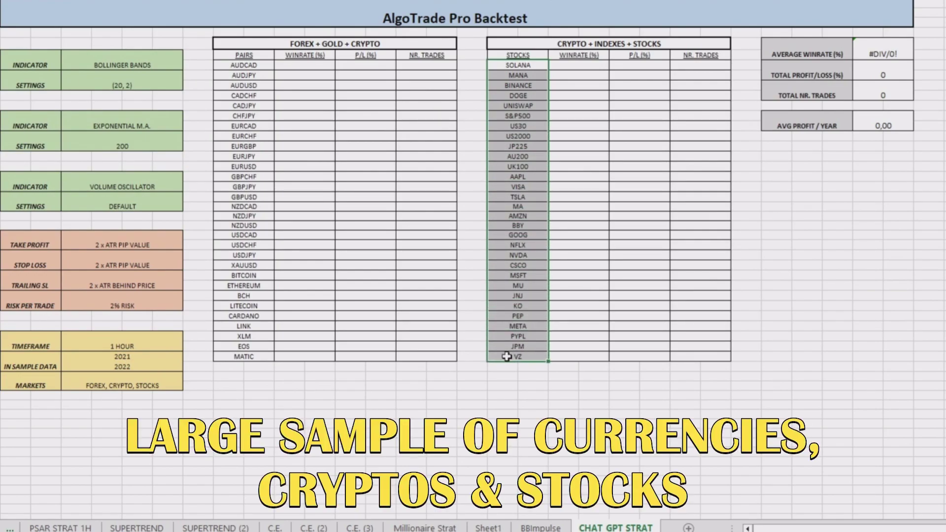
click(472, 404)
Step: Highlight the whole settings block, both results tables and the summary totals
drag(26, 68, 147, 385)
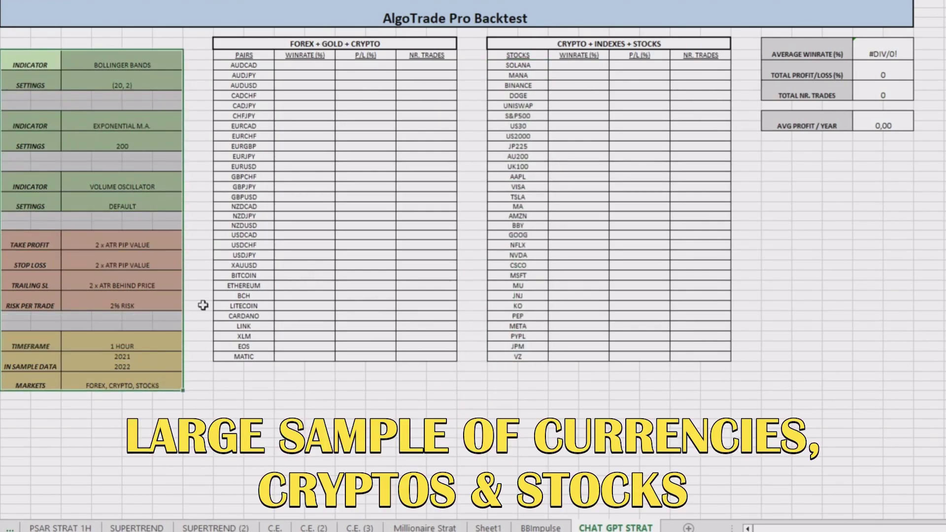
mouse_move(222, 43)
mouse_down()
mouse_move(564, 213)
mouse_move(674, 301)
mouse_move(706, 294)
mouse_up()
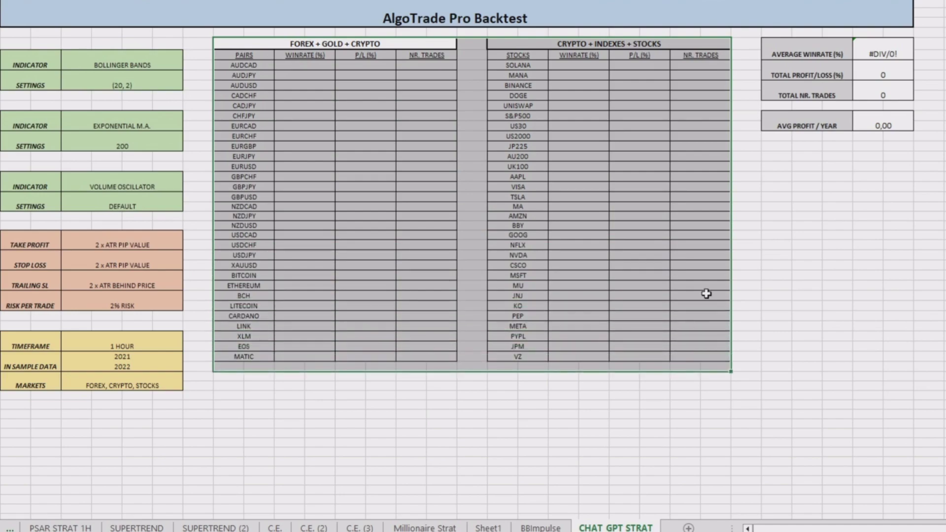
mouse_move(778, 56)
mouse_down()
mouse_move(882, 110)
mouse_move(904, 158)
mouse_up()
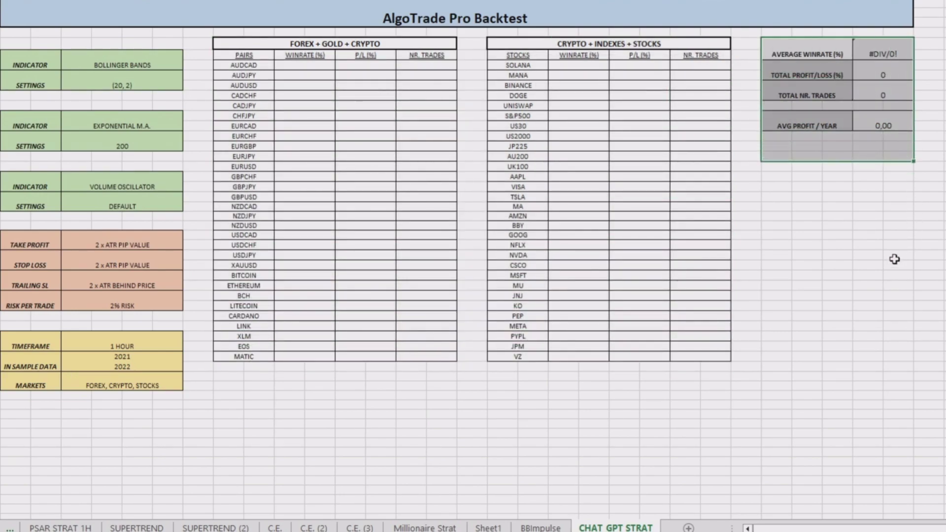
click(876, 253)
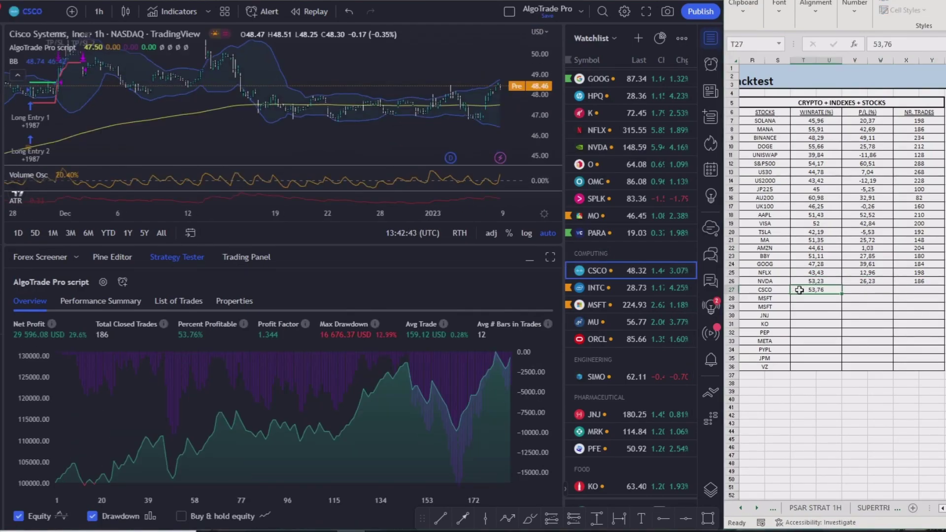
text(50)
Step: Commit the MSFT backtest results entered in the sheet
key(Tab)
text(41,71)
key(Tab)
text(204)
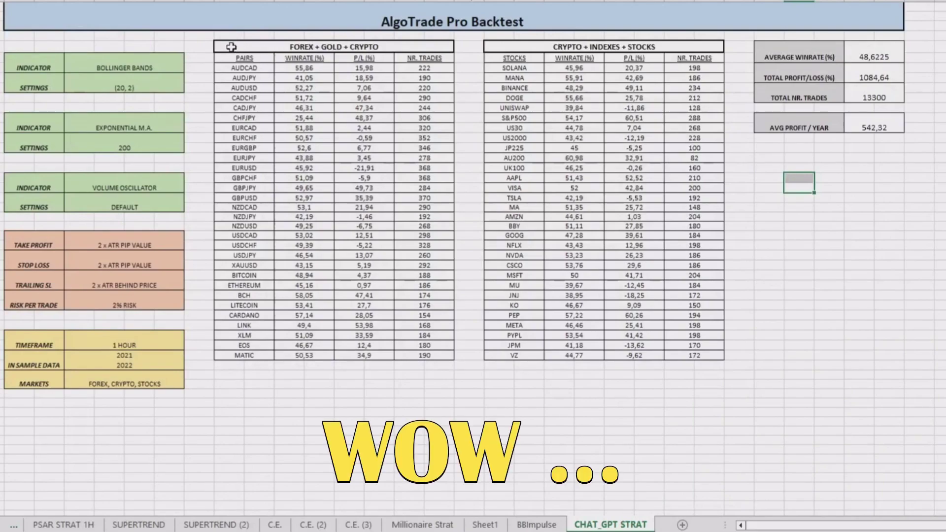
Step: Highlight both results tables, then the 13300 trades, 48,6225 win rate and 1084,64 total
drag(231, 47, 444, 353)
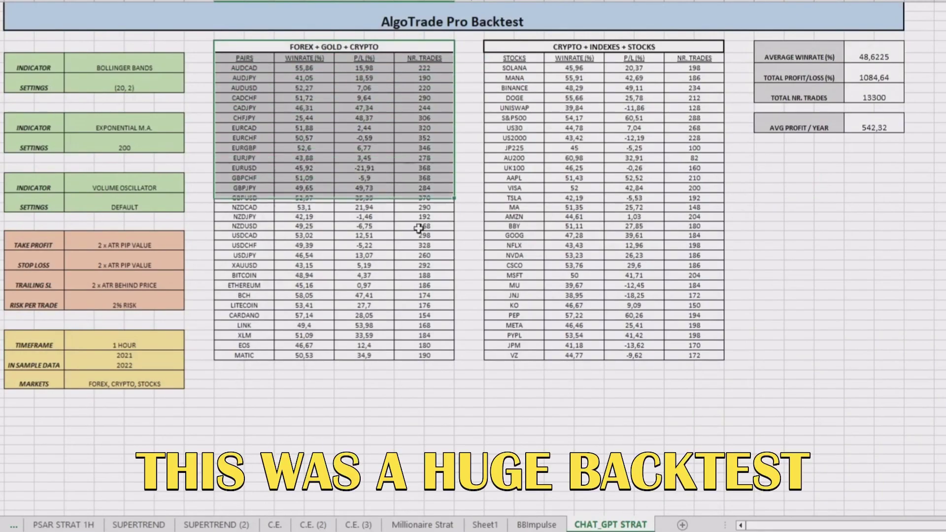
click(510, 46)
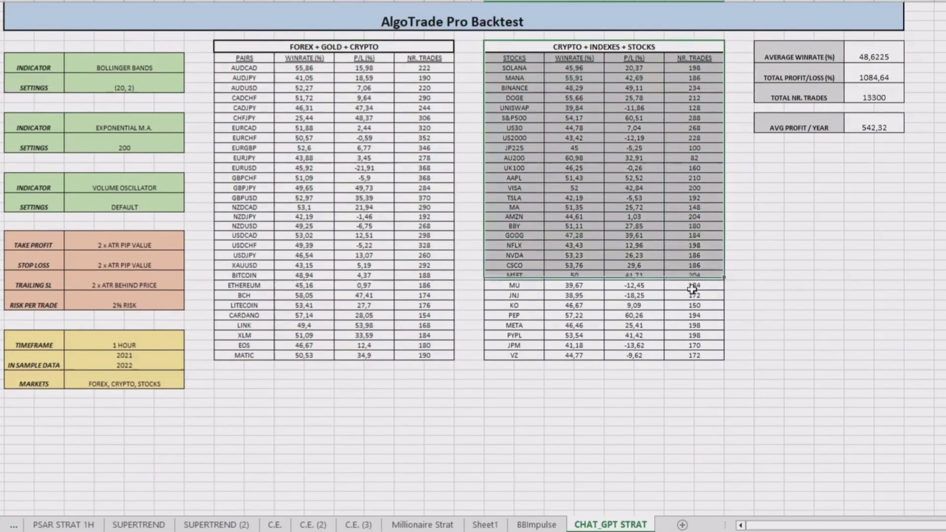
drag(510, 46, 698, 354)
click(788, 265)
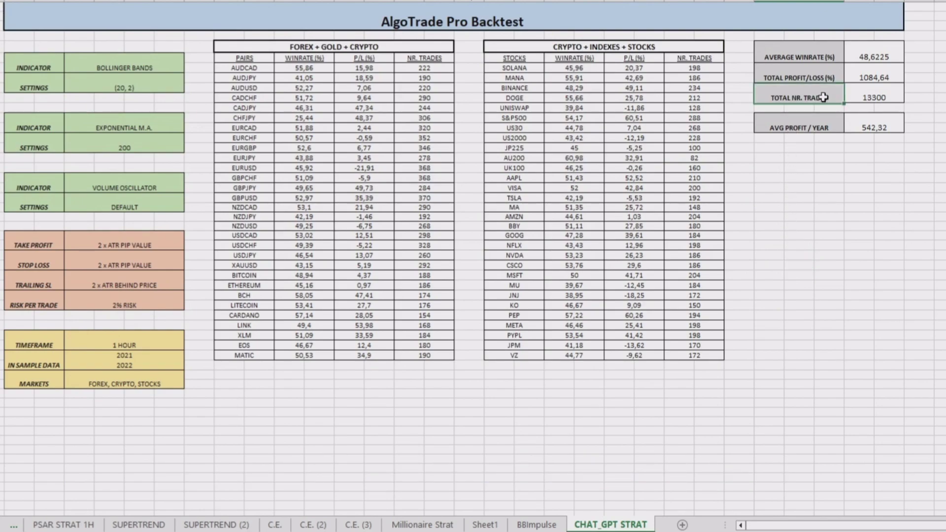
drag(823, 97, 872, 97)
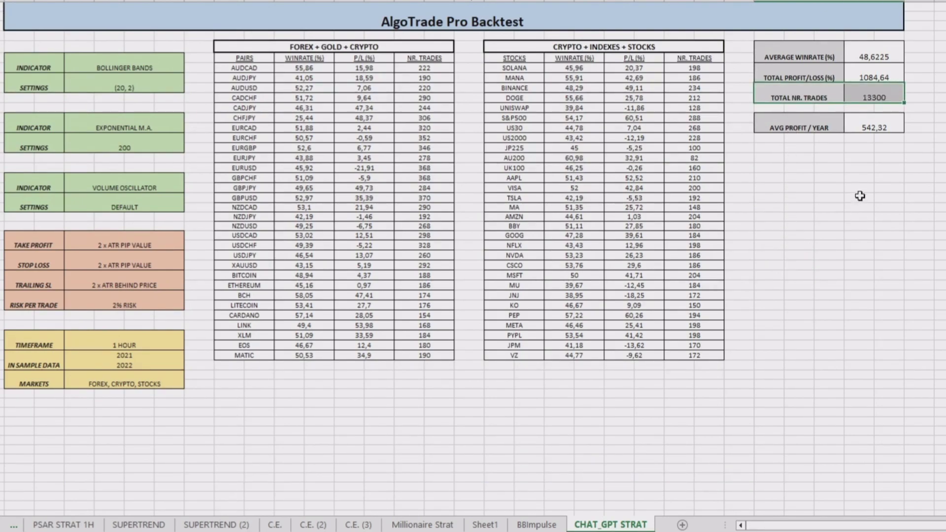
drag(801, 49, 876, 48)
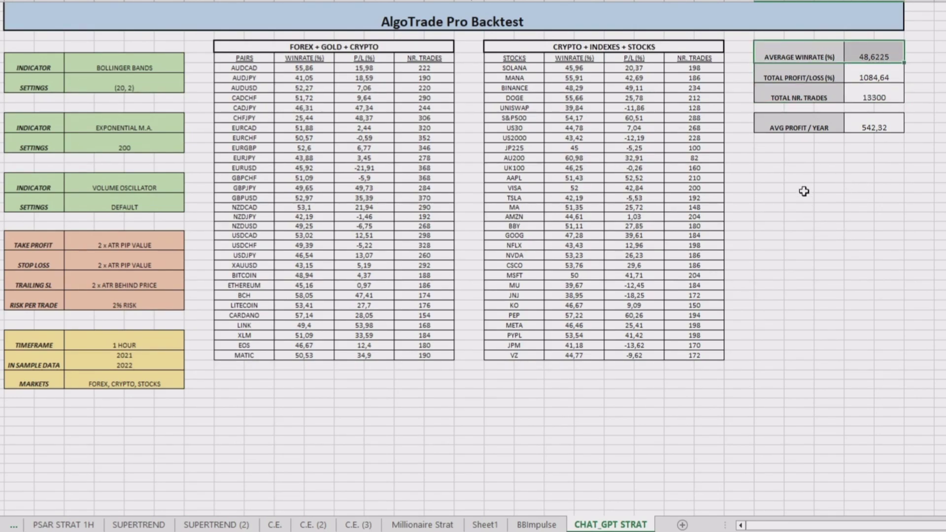
drag(796, 76, 864, 72)
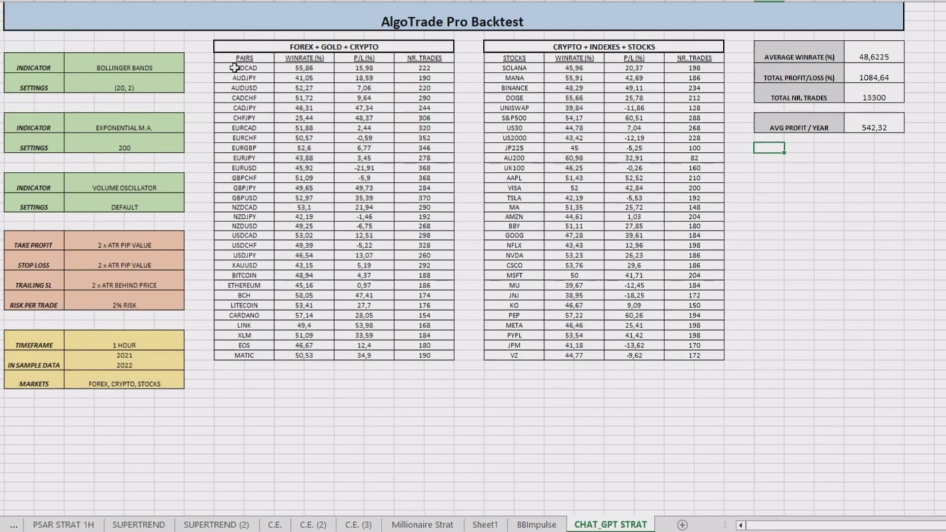
Step: Point out the currency pair and stock lists, the in-sample years and average yearly profit
drag(257, 146, 253, 326)
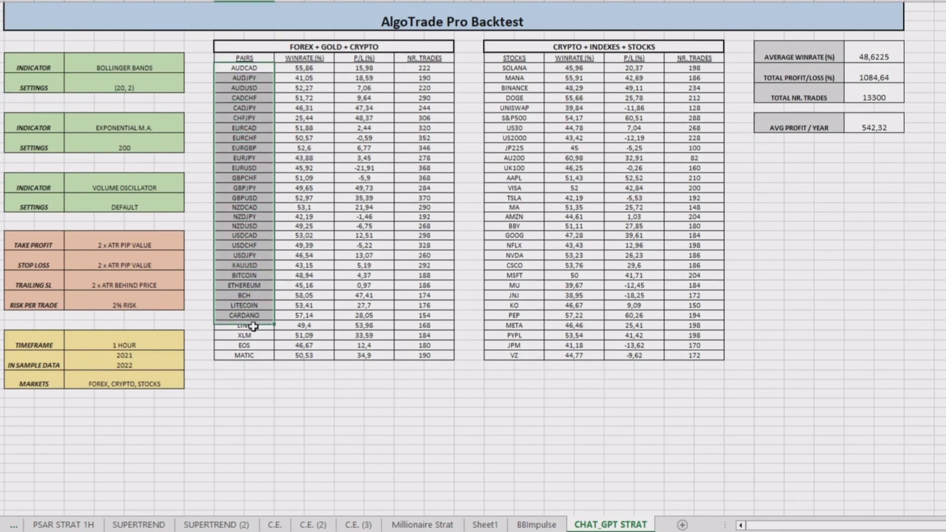
drag(515, 67, 529, 322)
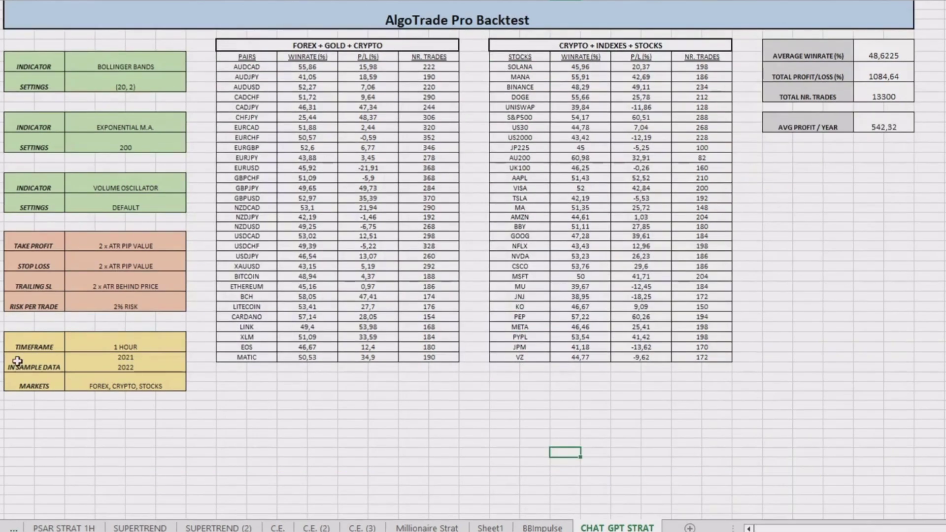
click(142, 364)
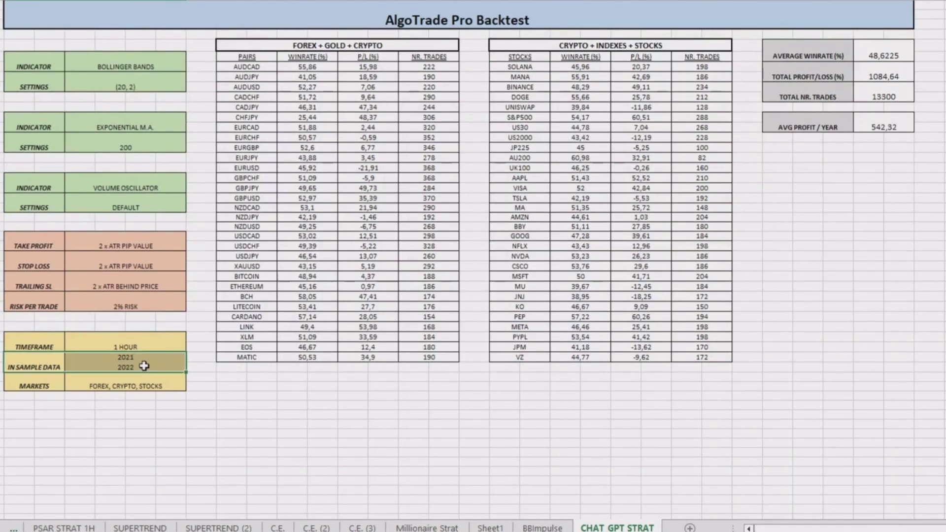
click(882, 126)
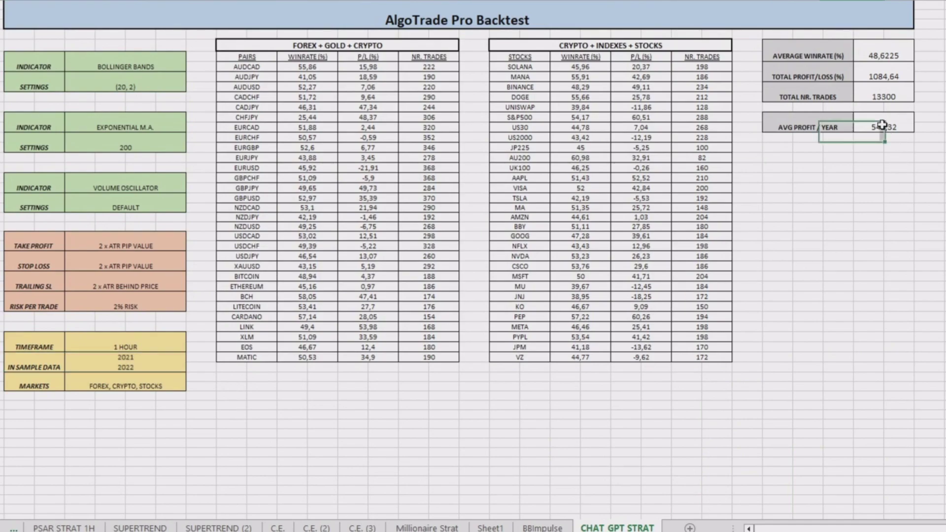